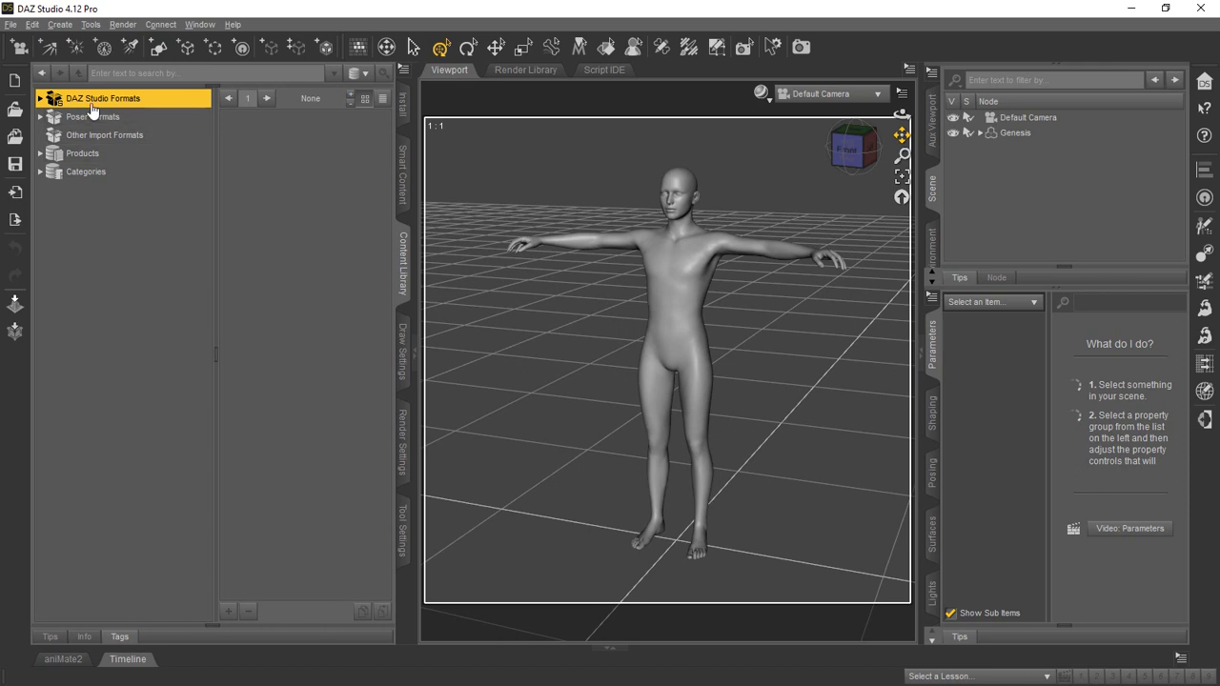
Expand DAZ Studio Formats > My DAZ 3D Library to list its subfolders.
left_click(39, 98)
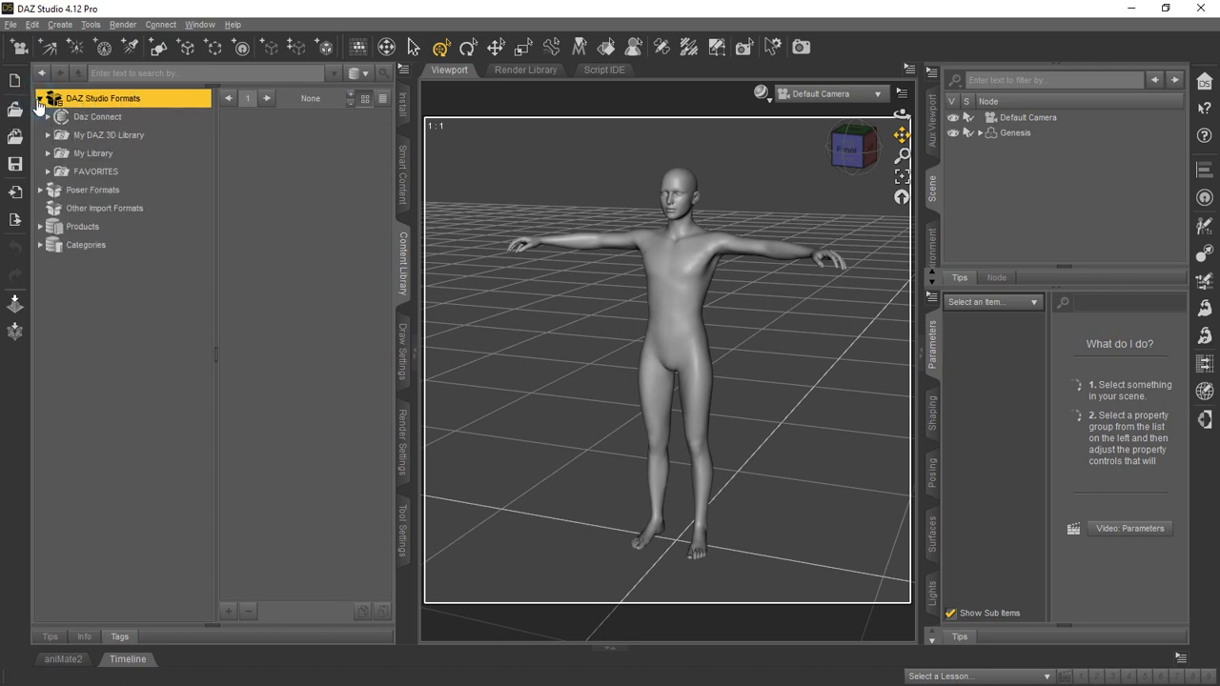
left_click(111, 138)
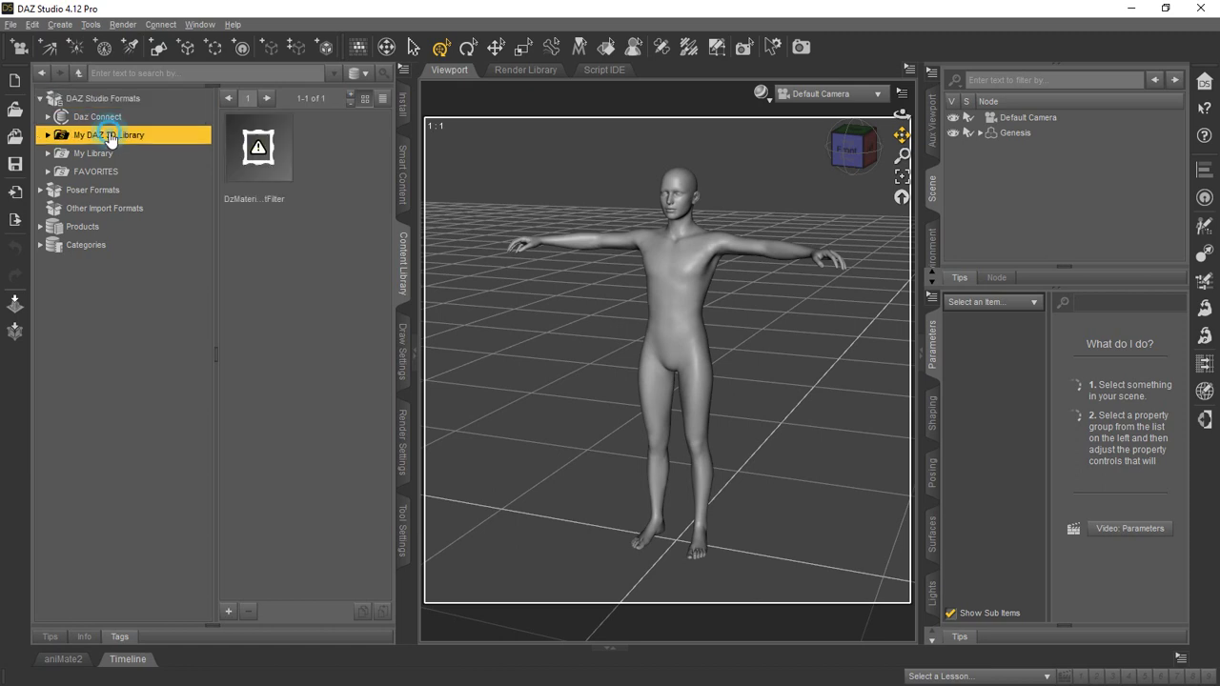
left_click(48, 136)
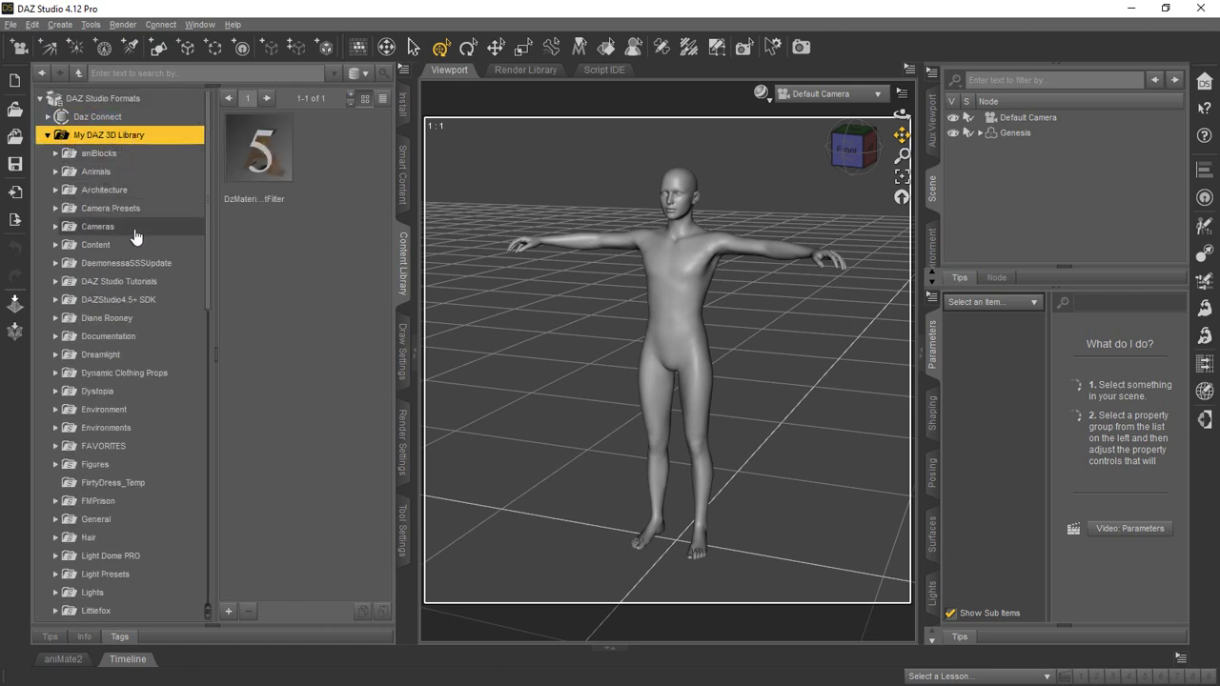
scroll(115, 286, "down", 3)
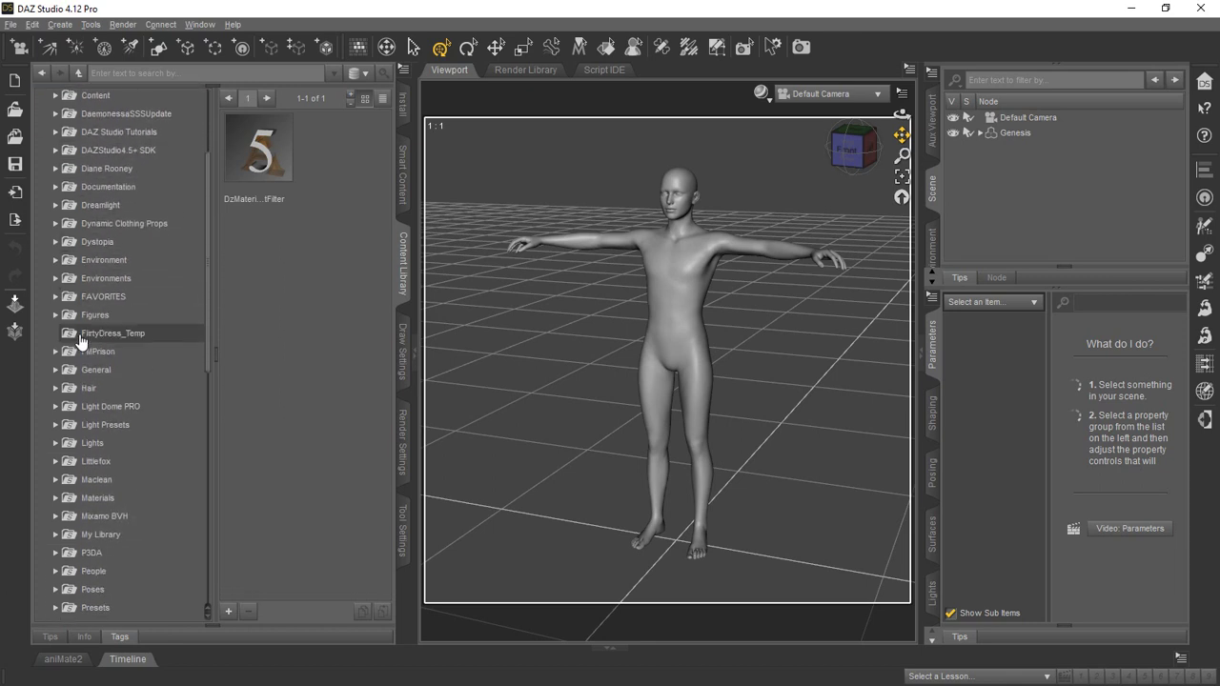
scroll(120, 307, "down", 2)
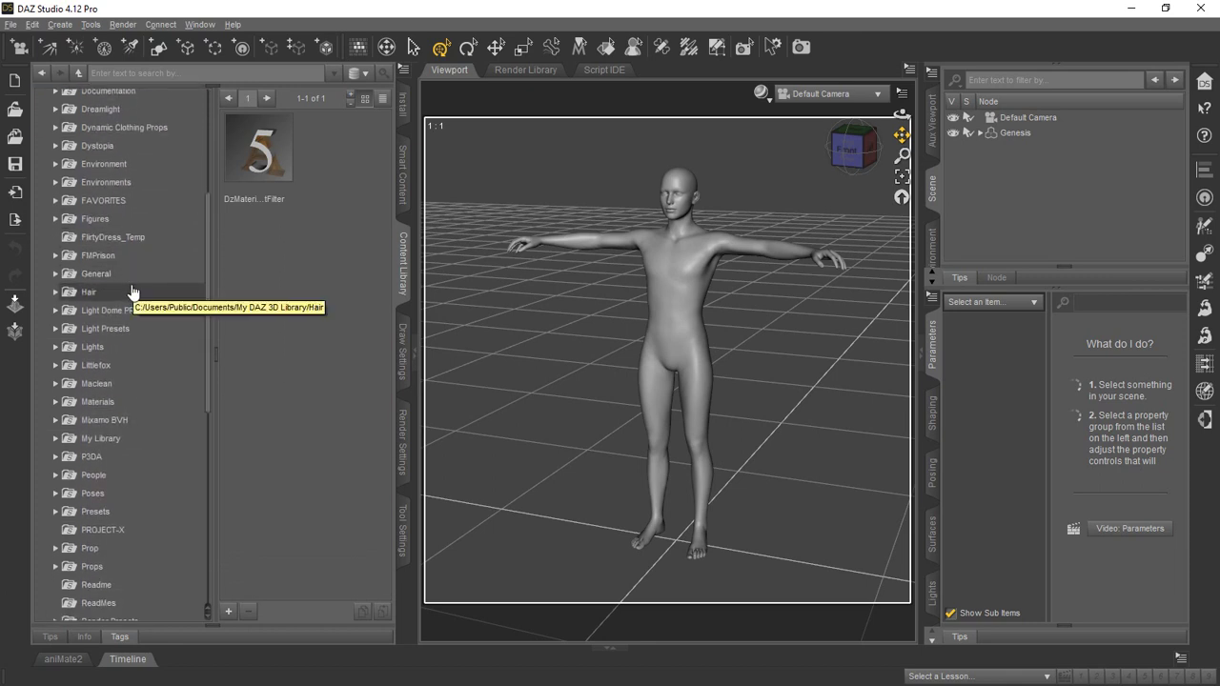
scroll(119, 305, "down", 3)
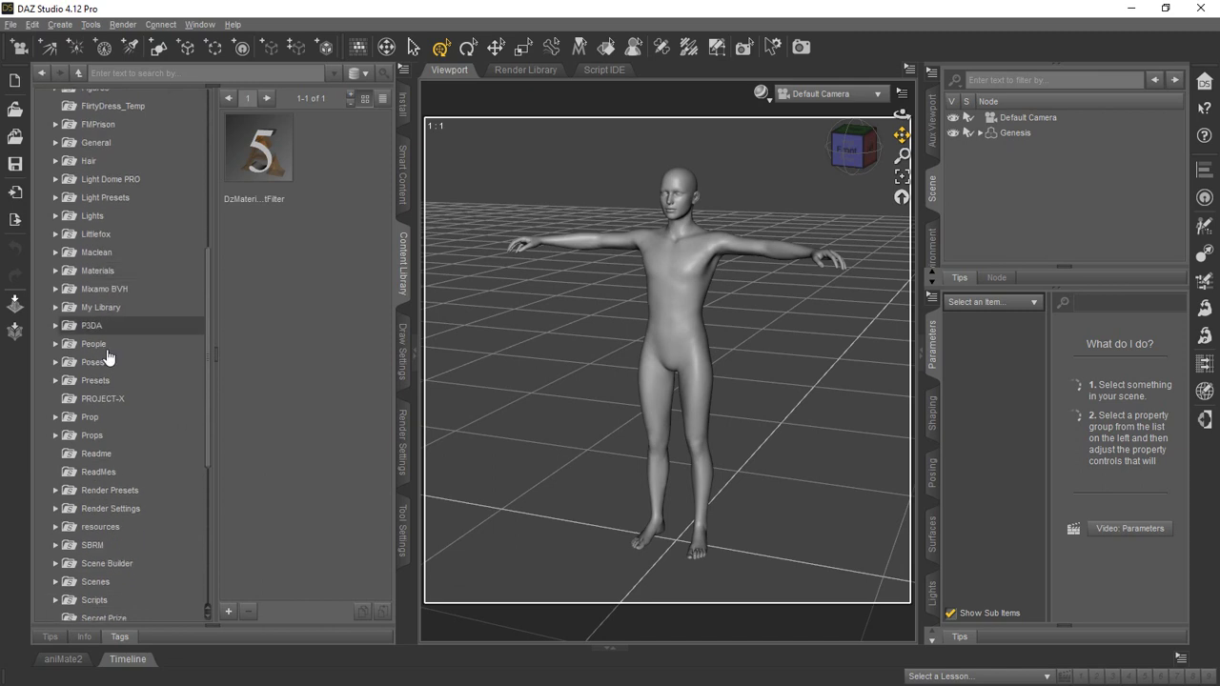
Open People > Genesis to show the Genesis actor and test-pose.
left_click(94, 341)
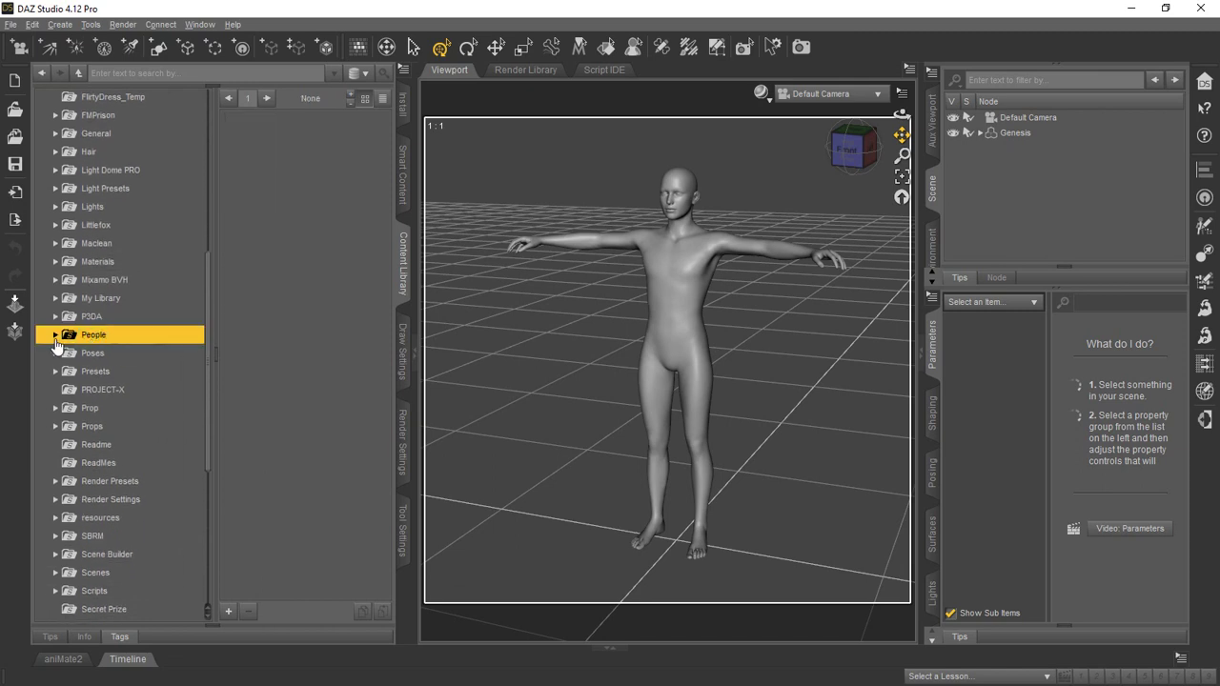
left_click(54, 336)
scroll(117, 335, "down", 2)
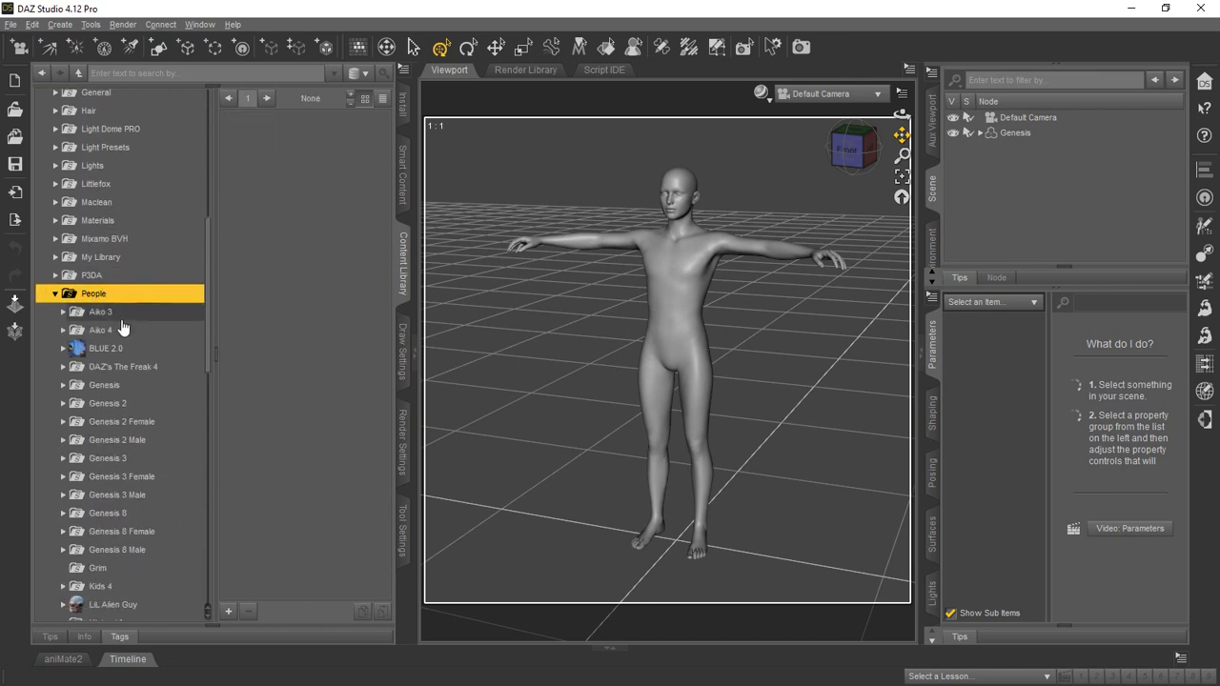
scroll(124, 305, "down", 1)
left_click(111, 272)
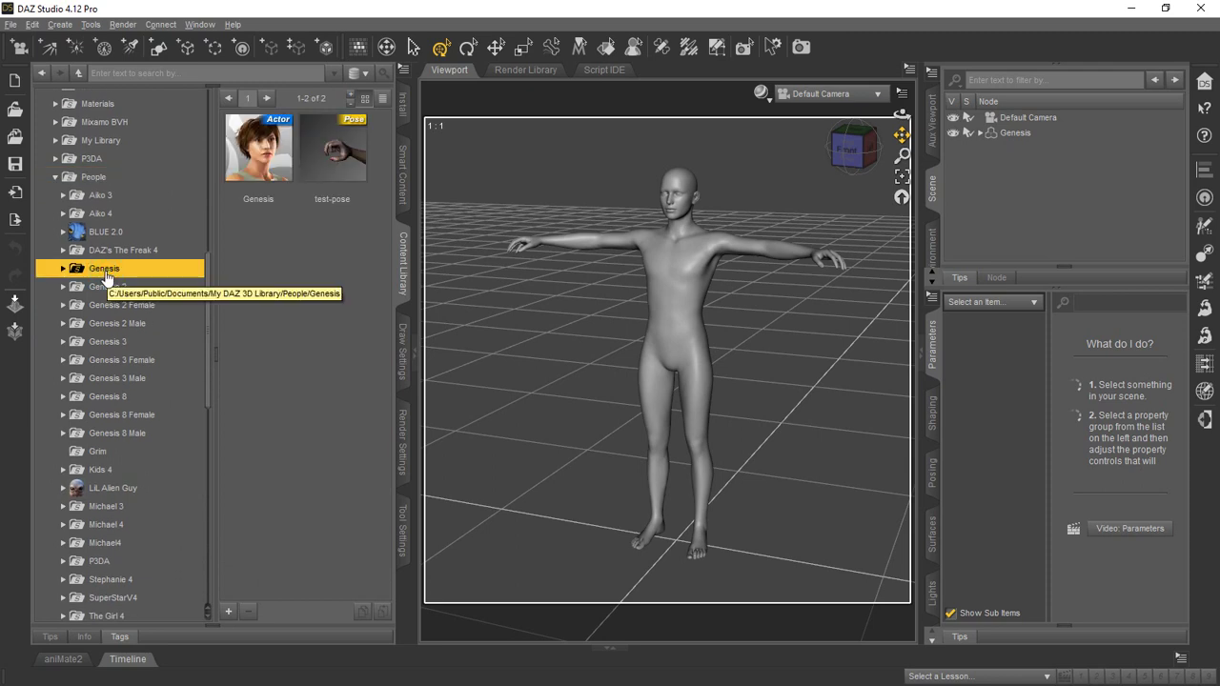
mouse_move(255, 143)
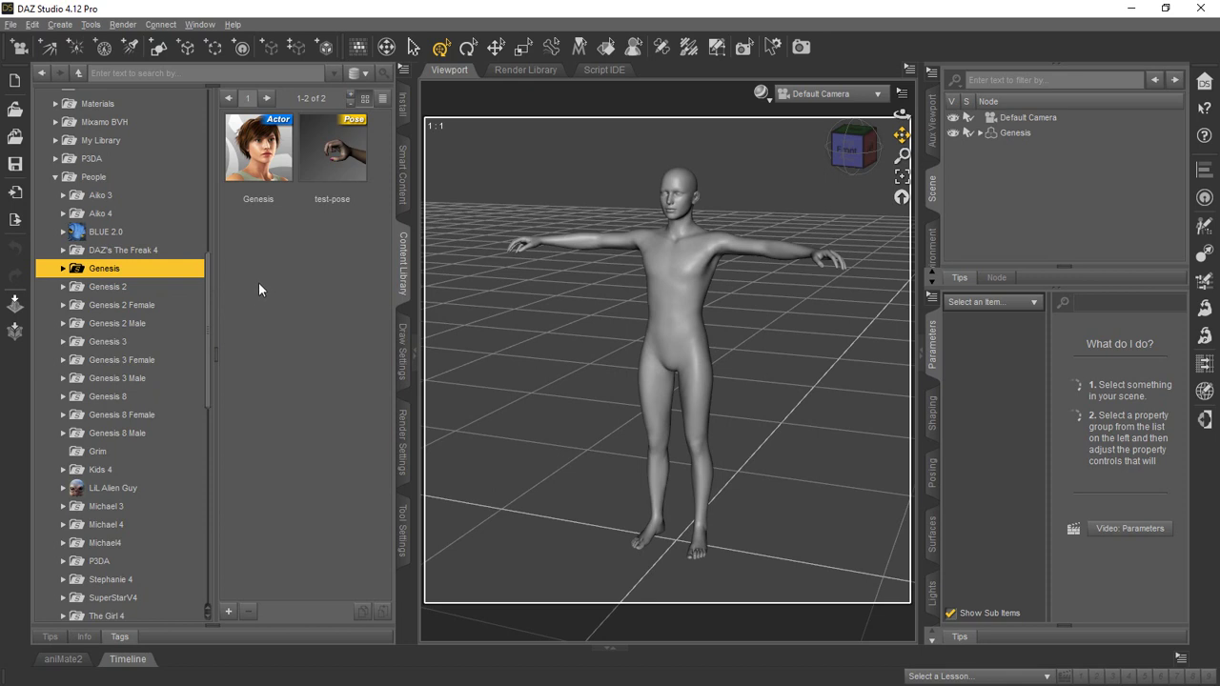
Expand Genesis and browse the 24 Characters actors, including Gorilla, Hiro 5 and Troll.
left_click(62, 270)
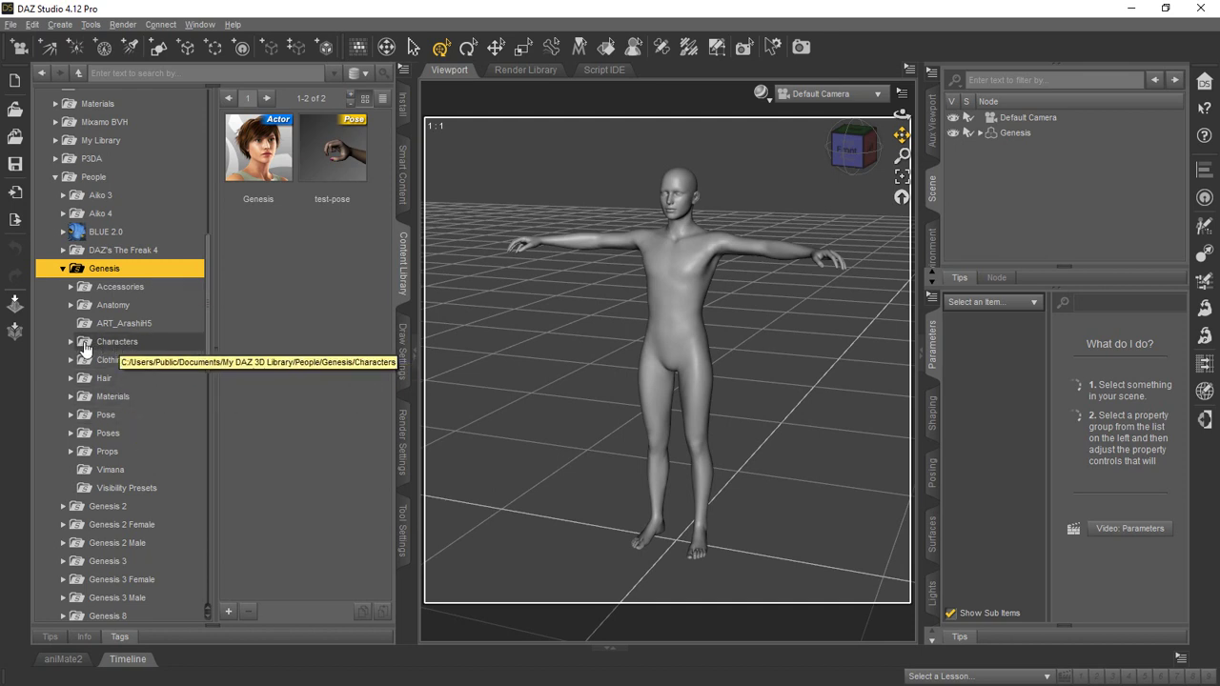
left_click(86, 343)
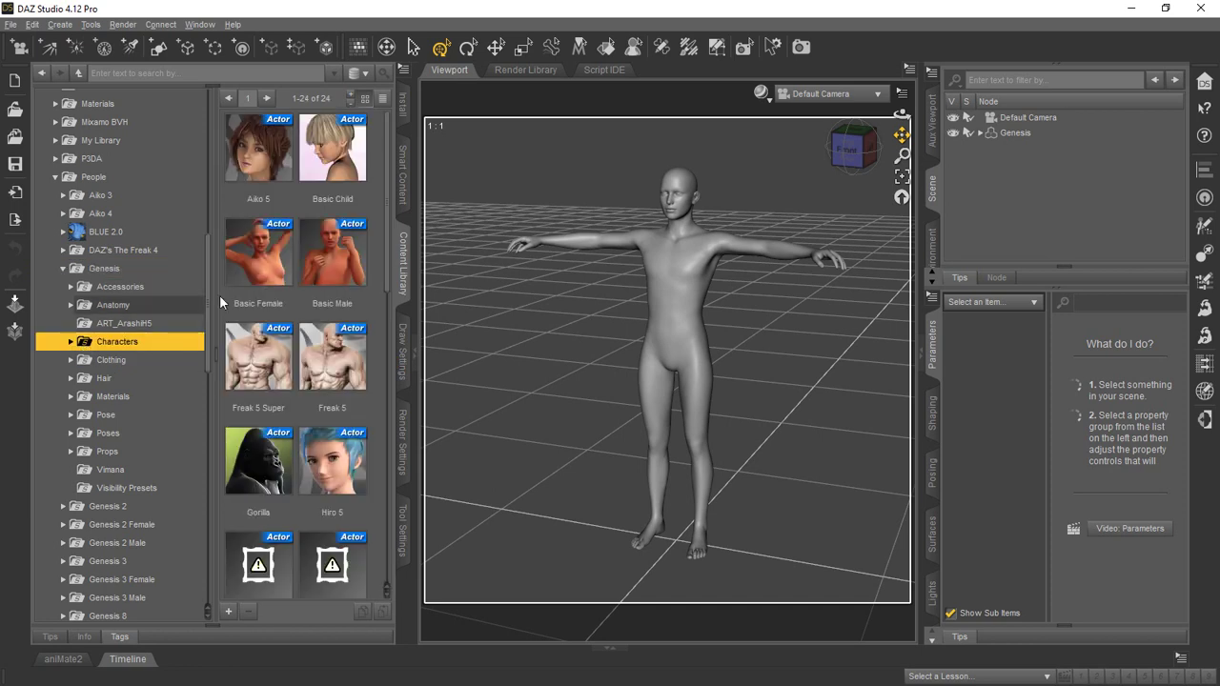
scroll(353, 219, "down", 3)
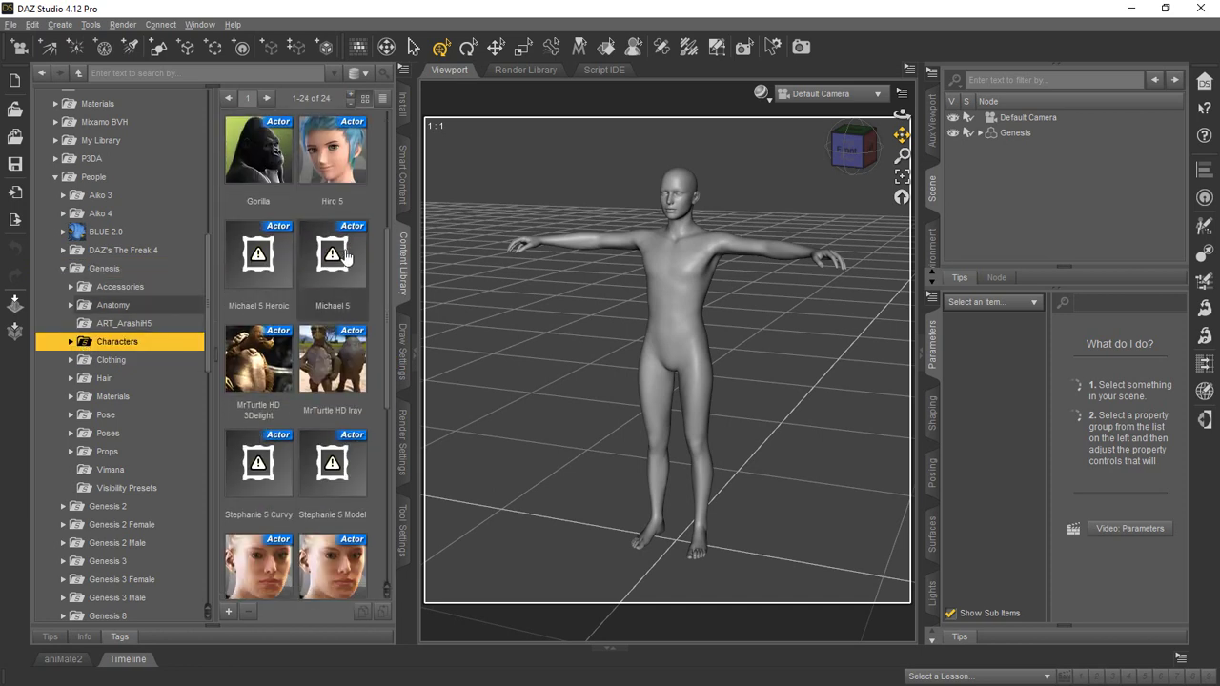
scroll(344, 301, "down", 5)
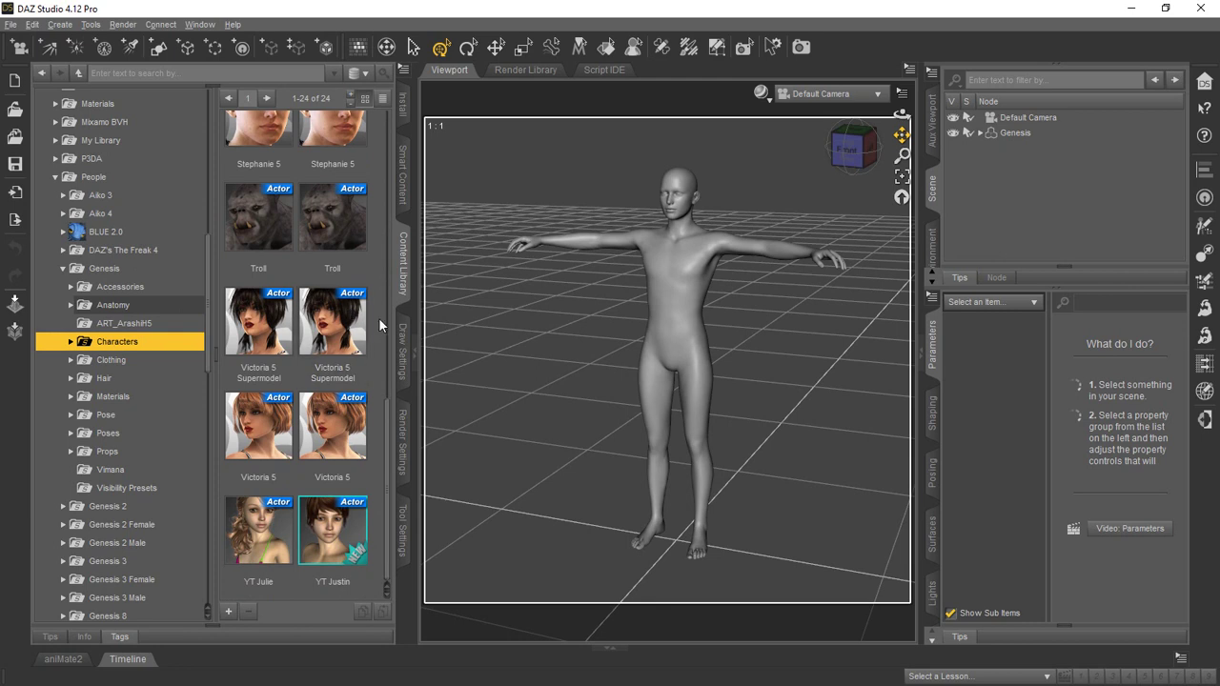
scroll(376, 301, "up", 7)
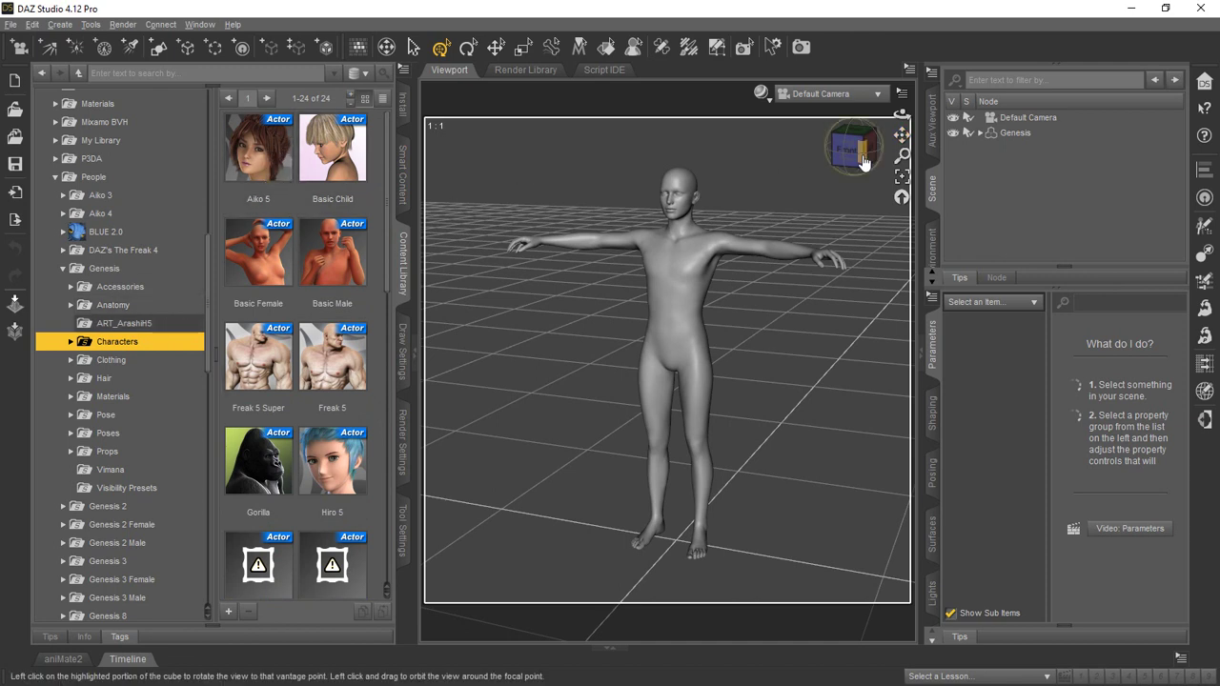
Select the Genesis figure in the Scene pane to show its transform parameters.
left_click(1013, 133)
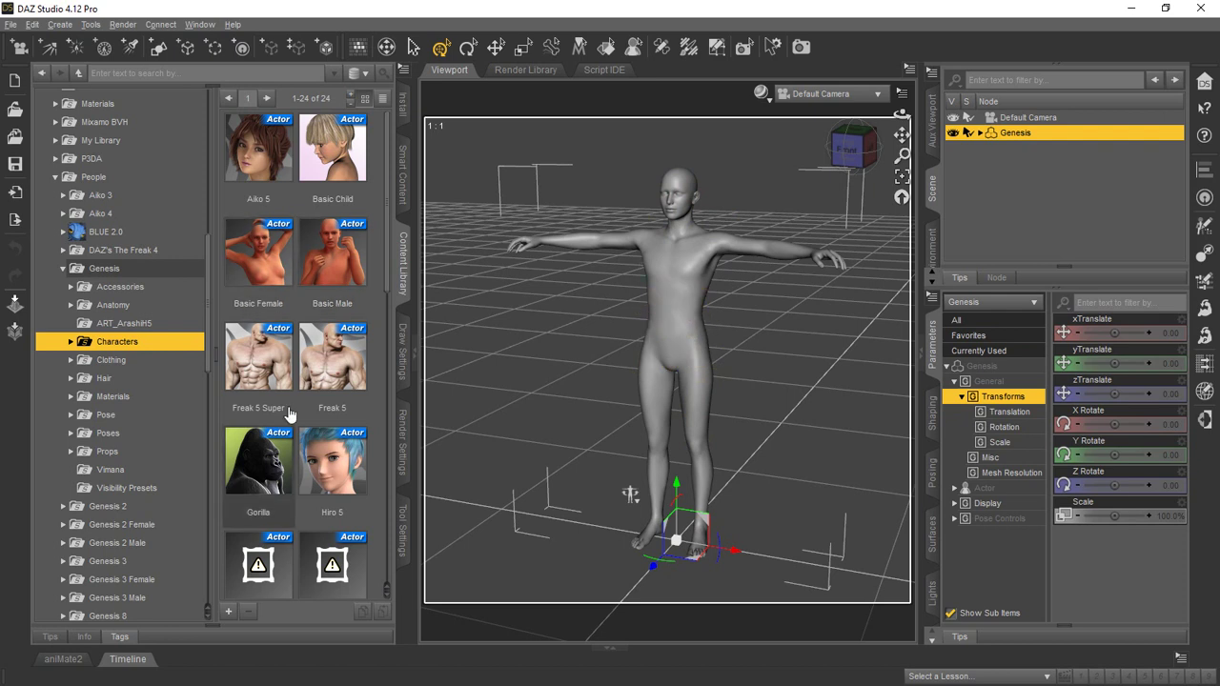
scroll(291, 401, "down", 5)
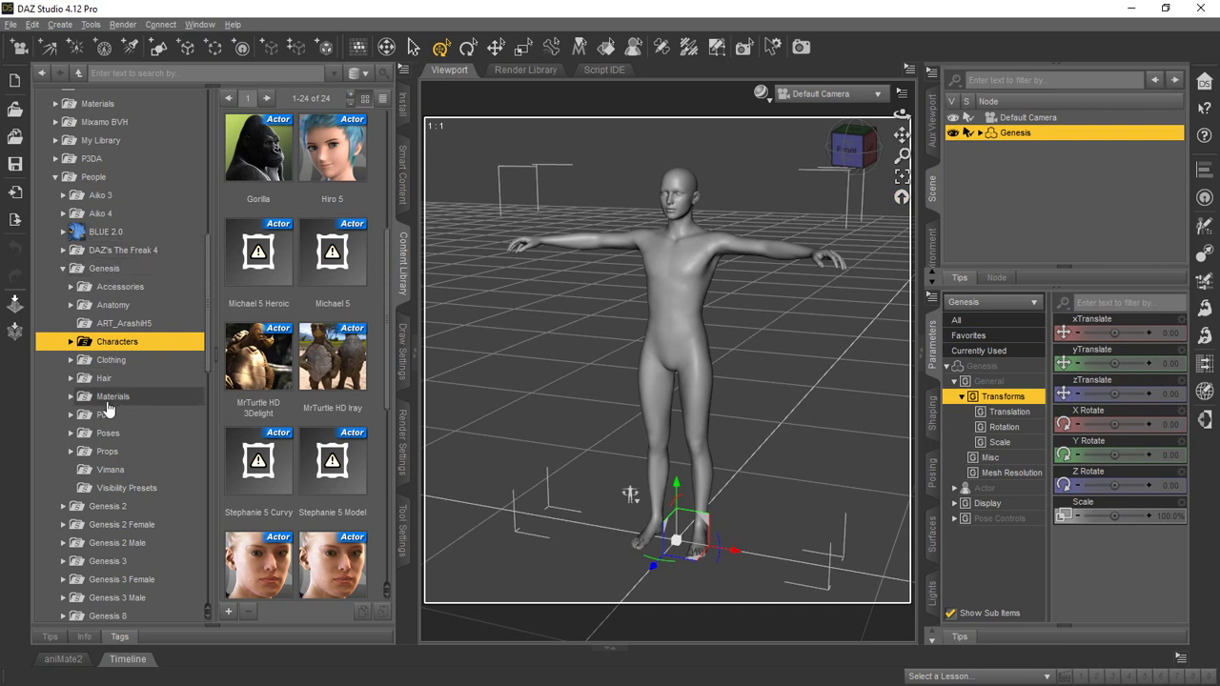
Open Genesis > Clothing and view the ArtemisX Belt Pieces items.
left_click(122, 361)
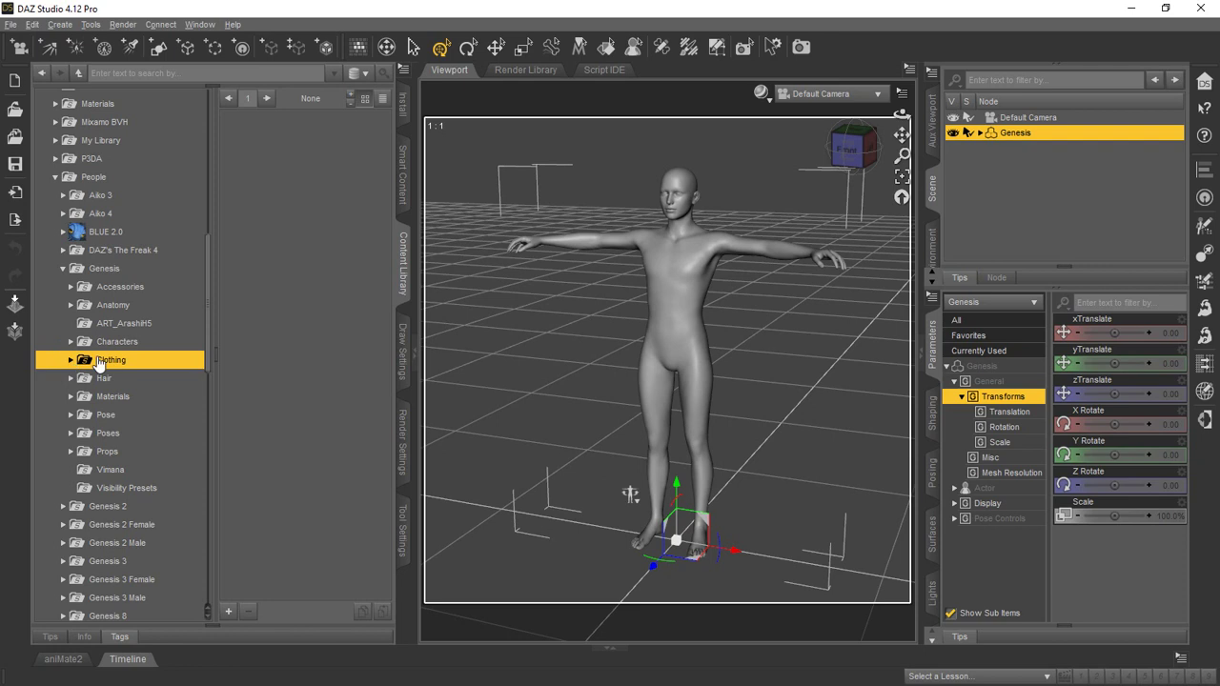
double_click(95, 364)
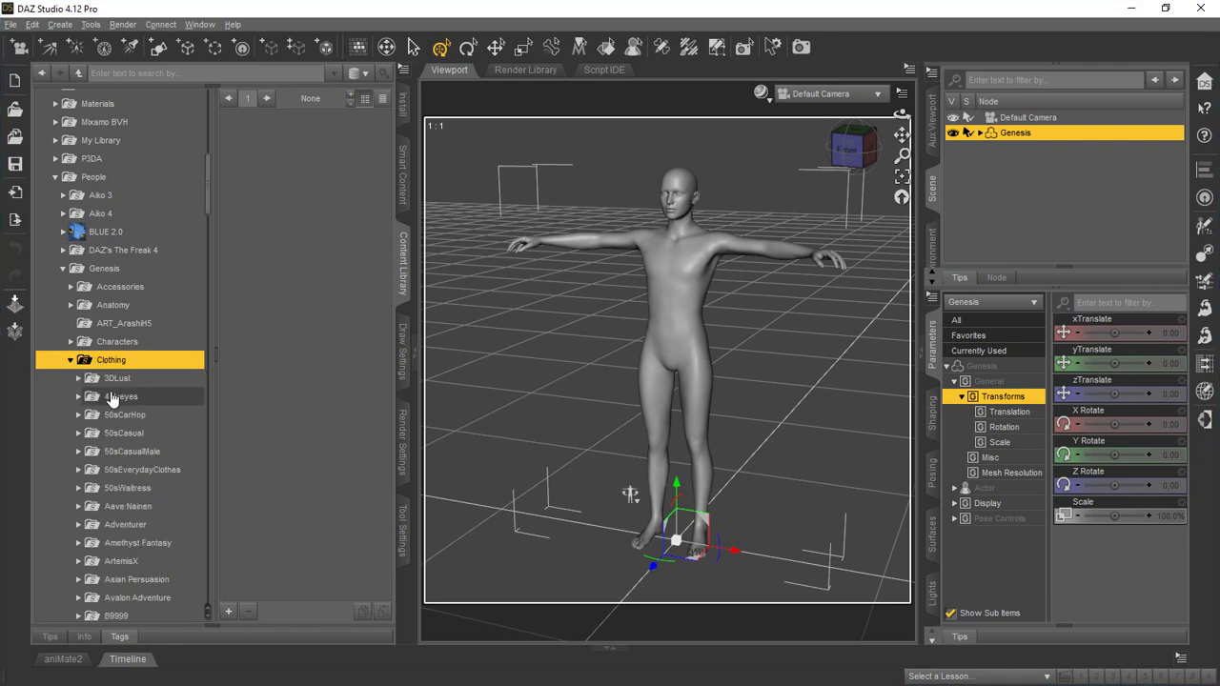
scroll(133, 377, "down", 3)
scroll(139, 379, "down", 3)
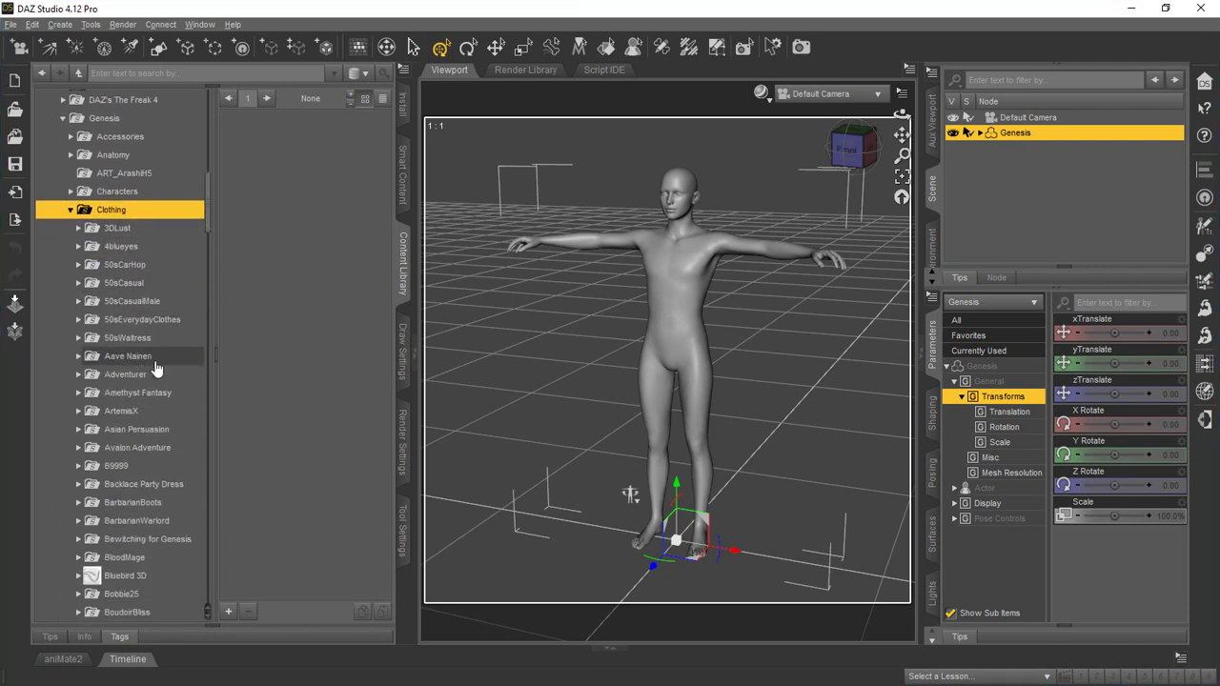
left_click(80, 404)
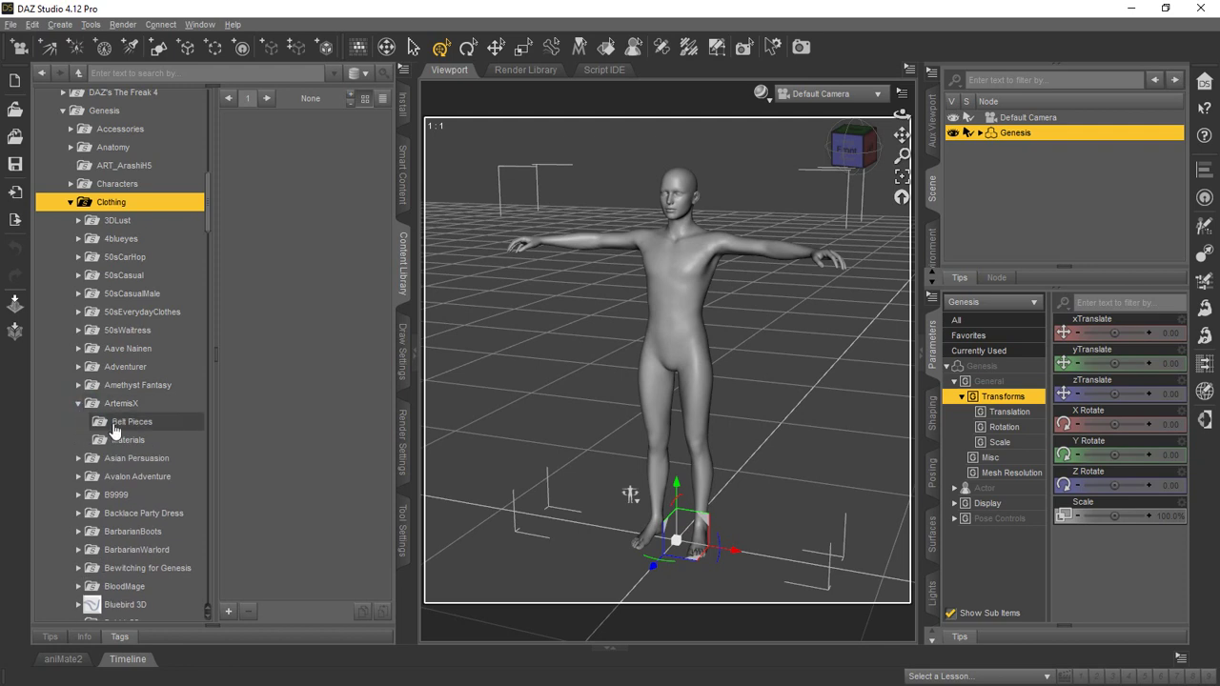
left_click(114, 424)
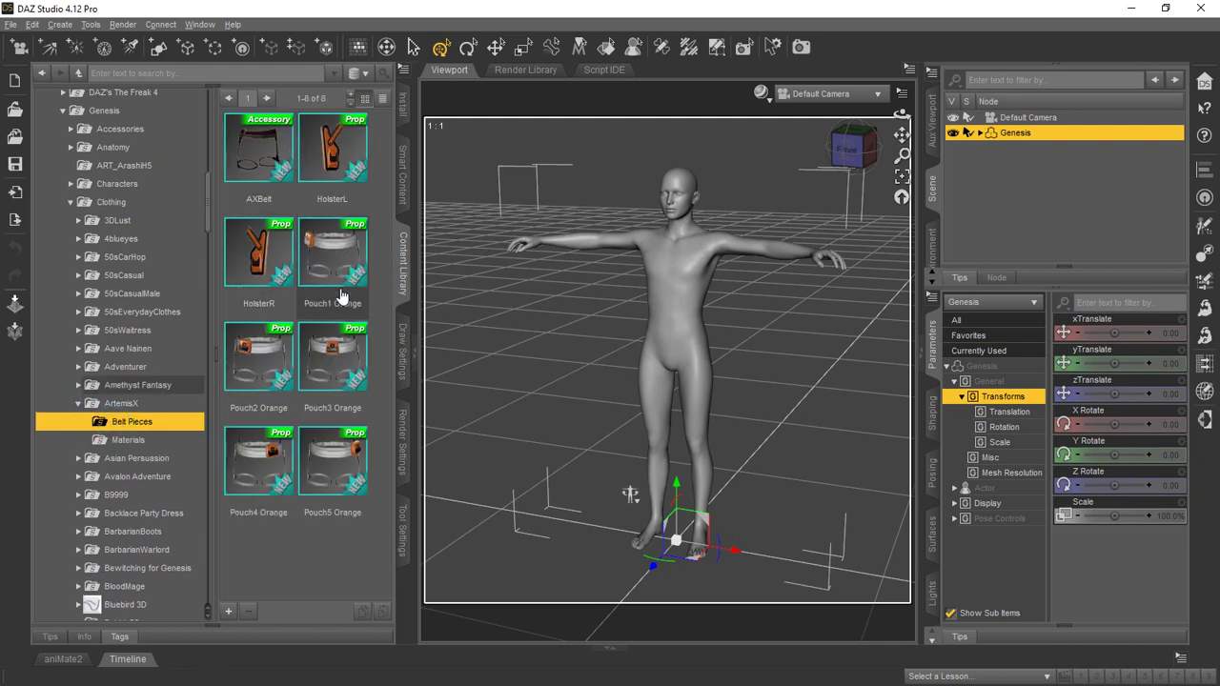
View the BarbarianWarlord clothing items, then collapse the ArtemisX and Clothing folders.
scroll(88, 512, "down", 1)
scroll(90, 513, "down", 1)
left_click(79, 497)
left_click(133, 500)
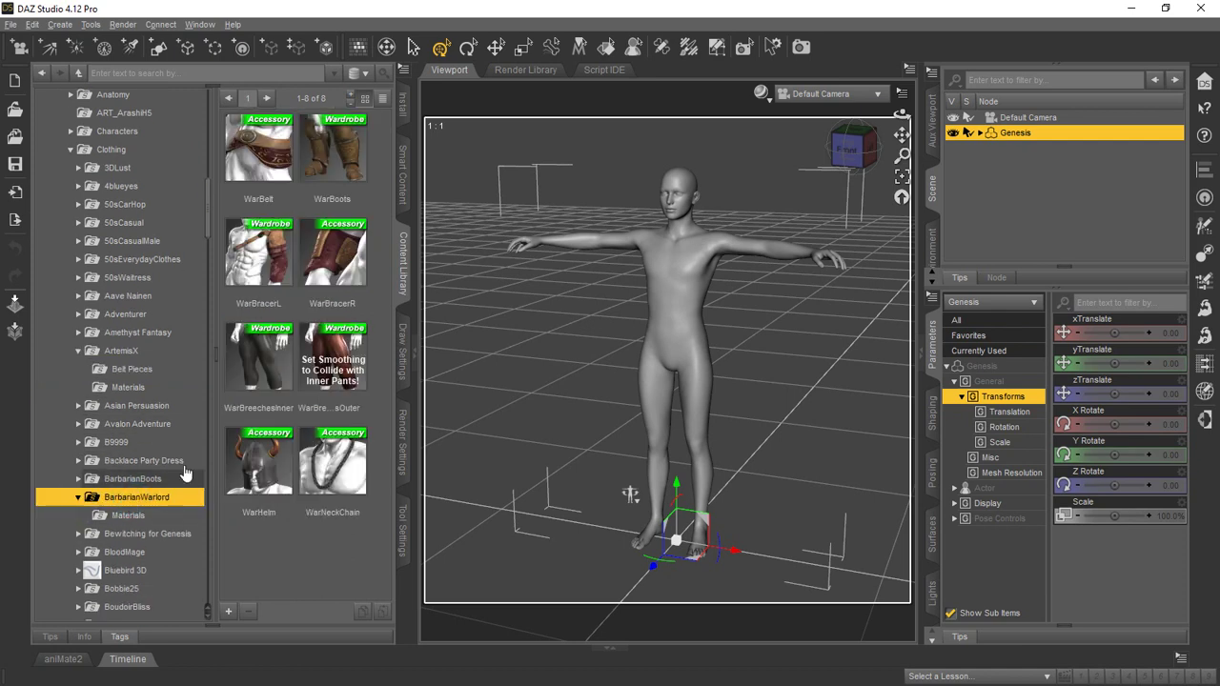
scroll(134, 241, "up", 2)
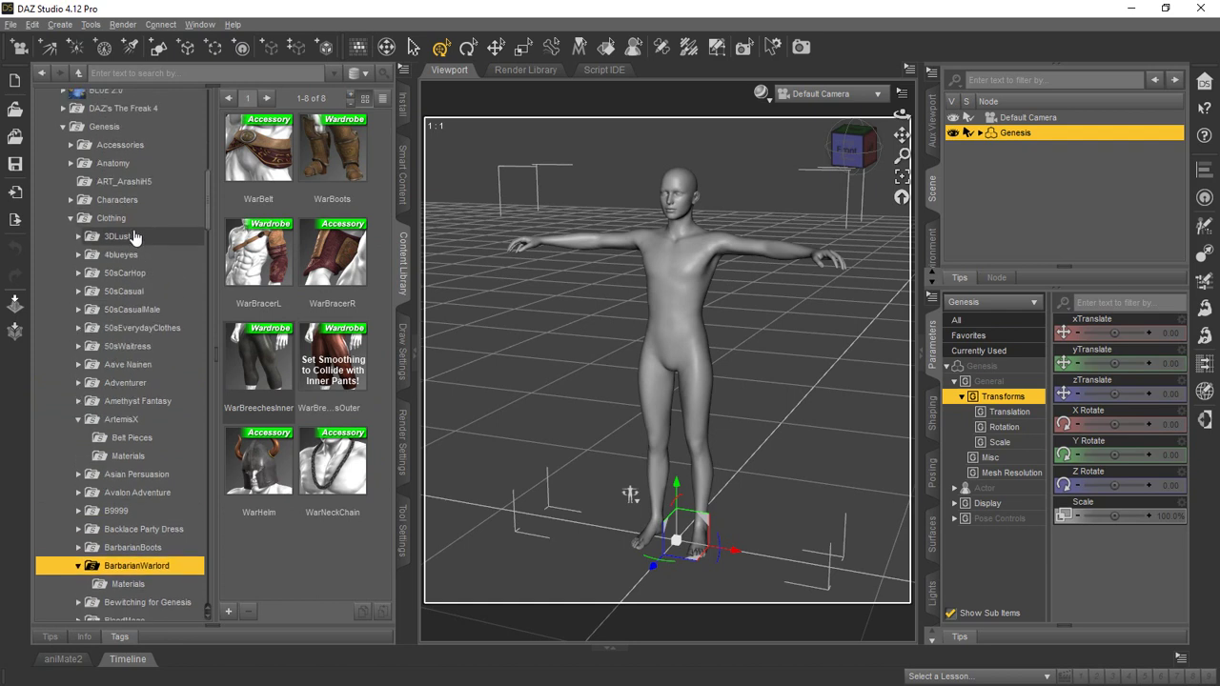
left_click(79, 421)
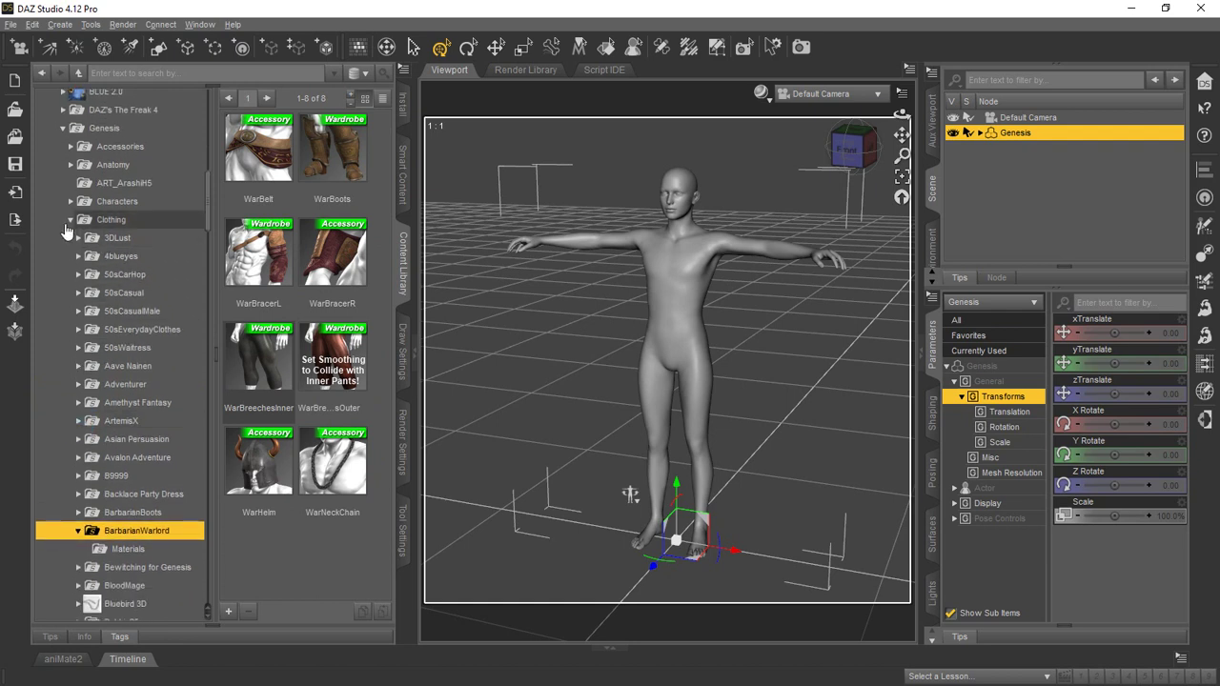
left_click(70, 221)
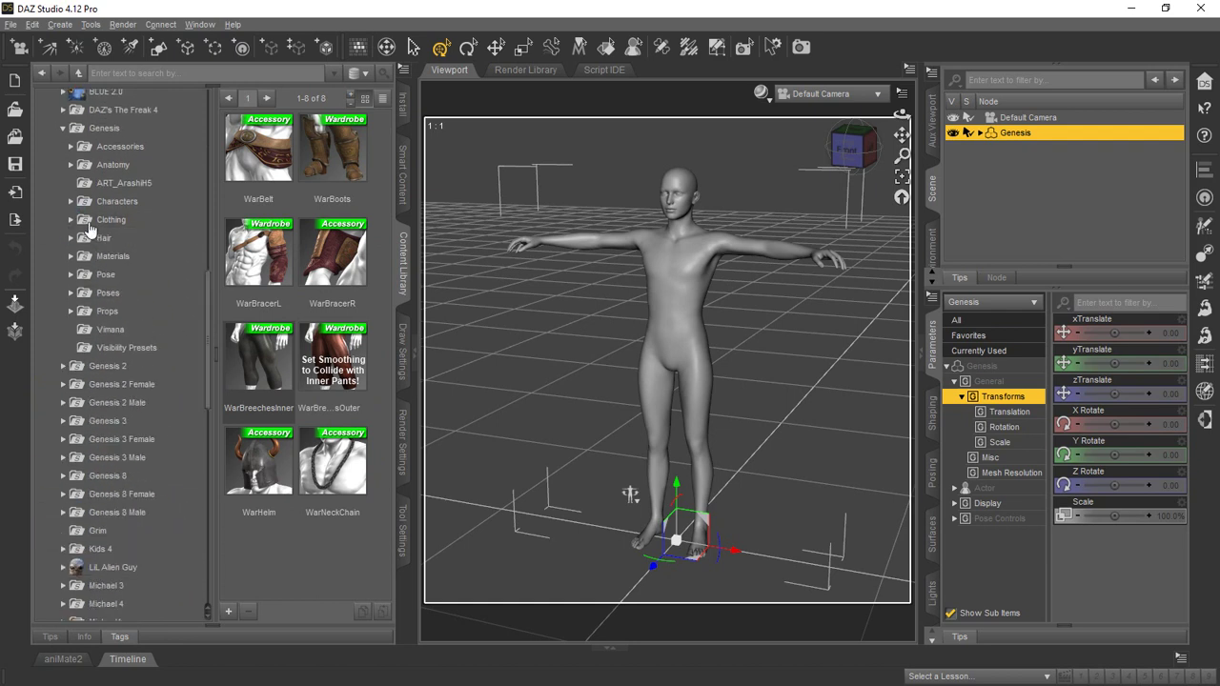
Show the seven AprilYSH hair products under Genesis > Hair, then collapse Hair.
left_click(112, 239)
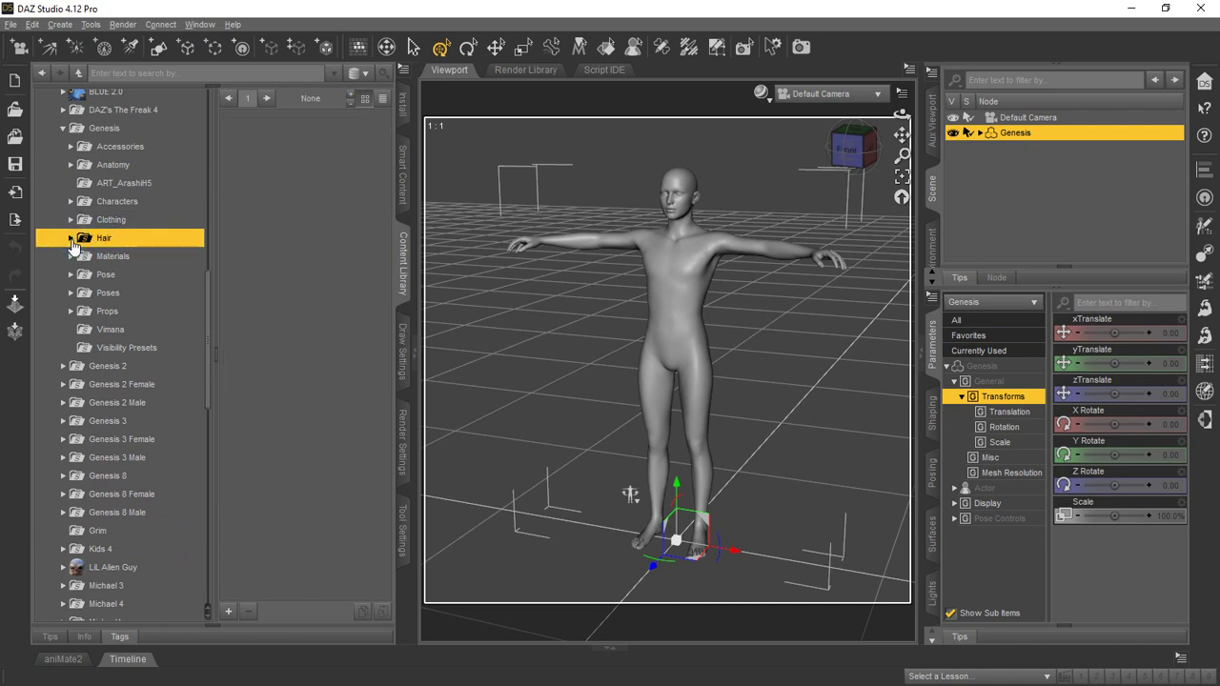
left_click(70, 239)
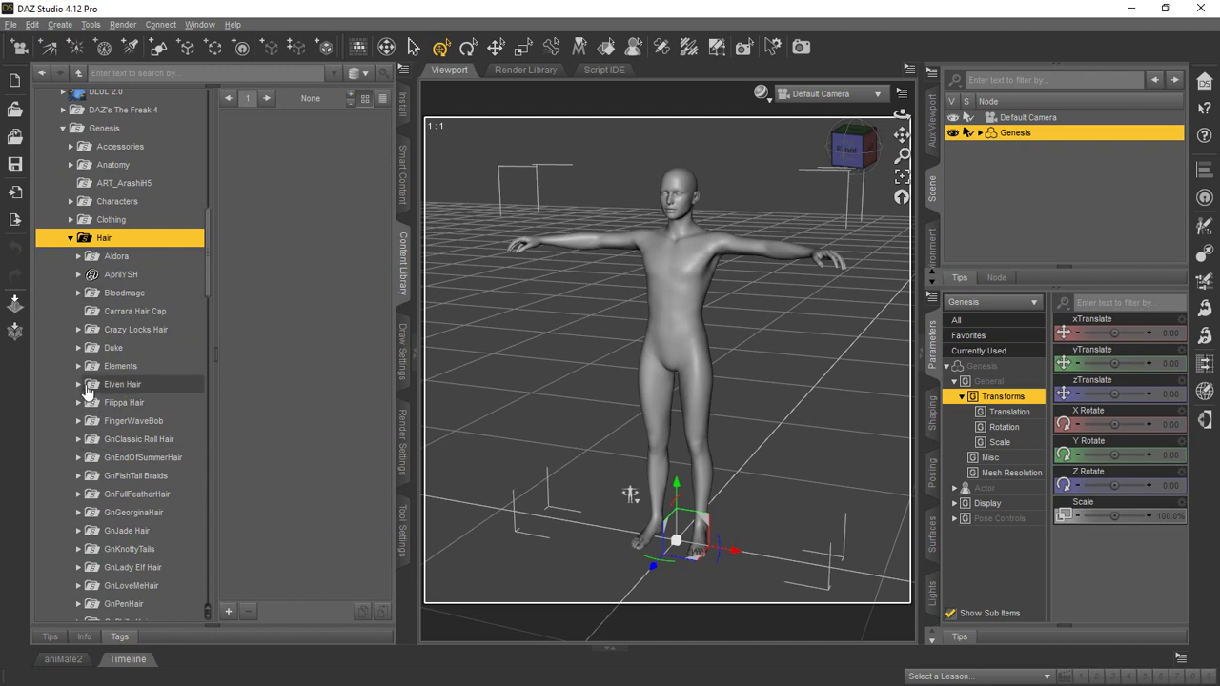
left_click(79, 276)
left_click(114, 275)
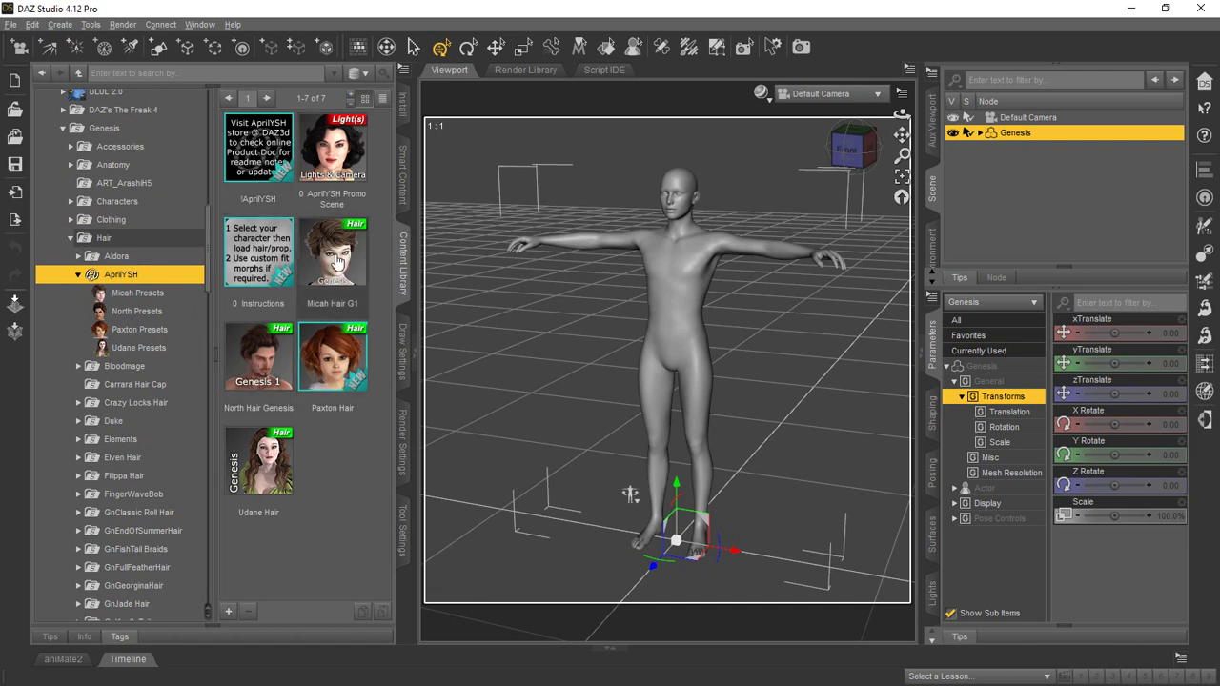
left_click(71, 240)
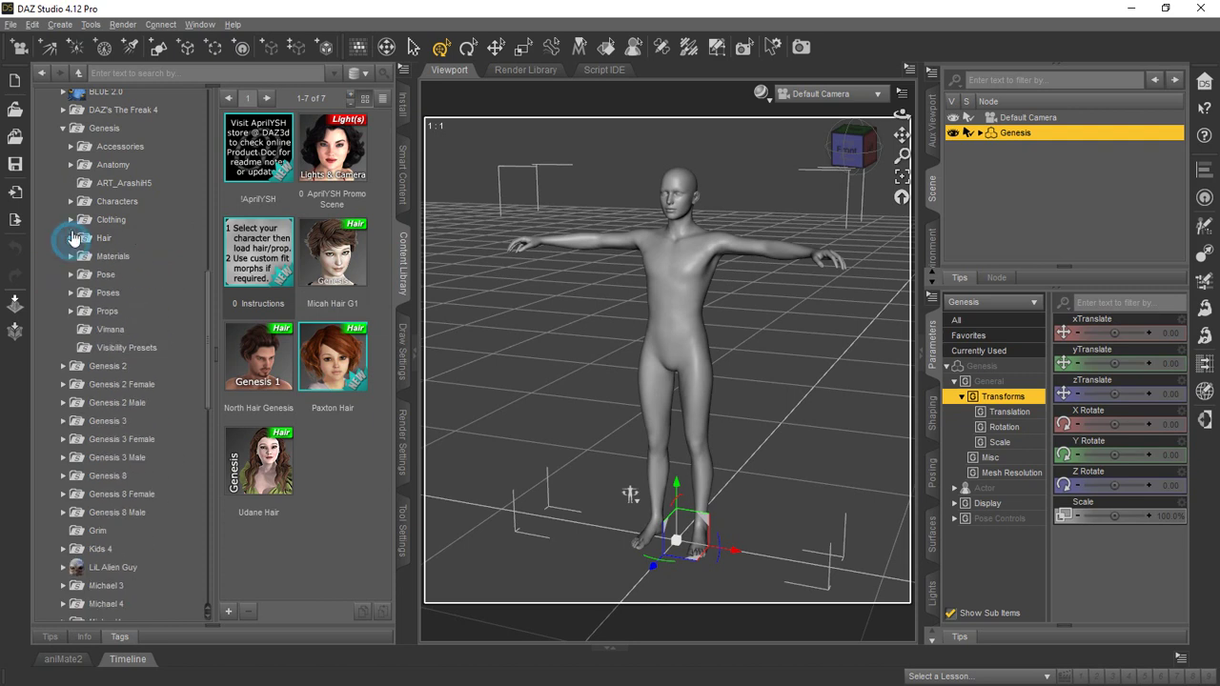
Expand Genesis > Characters and select the Basic Female and Basic Male thumbnails.
left_click(72, 202)
left_click(110, 206)
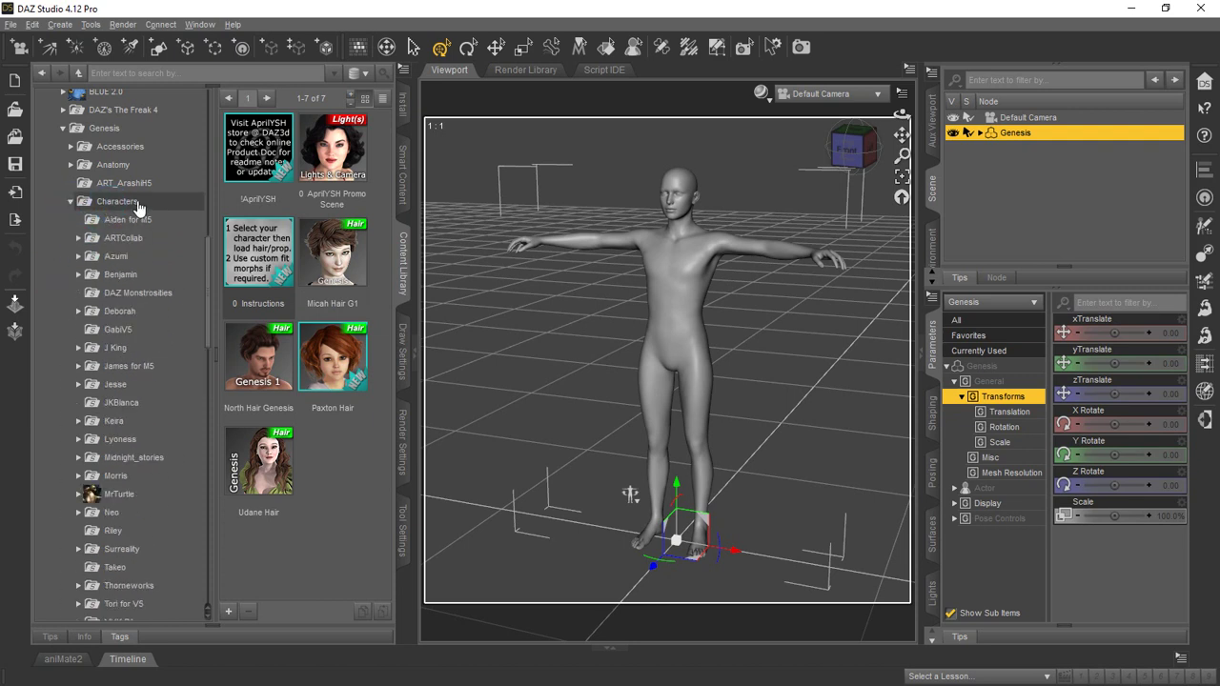
left_click(137, 203)
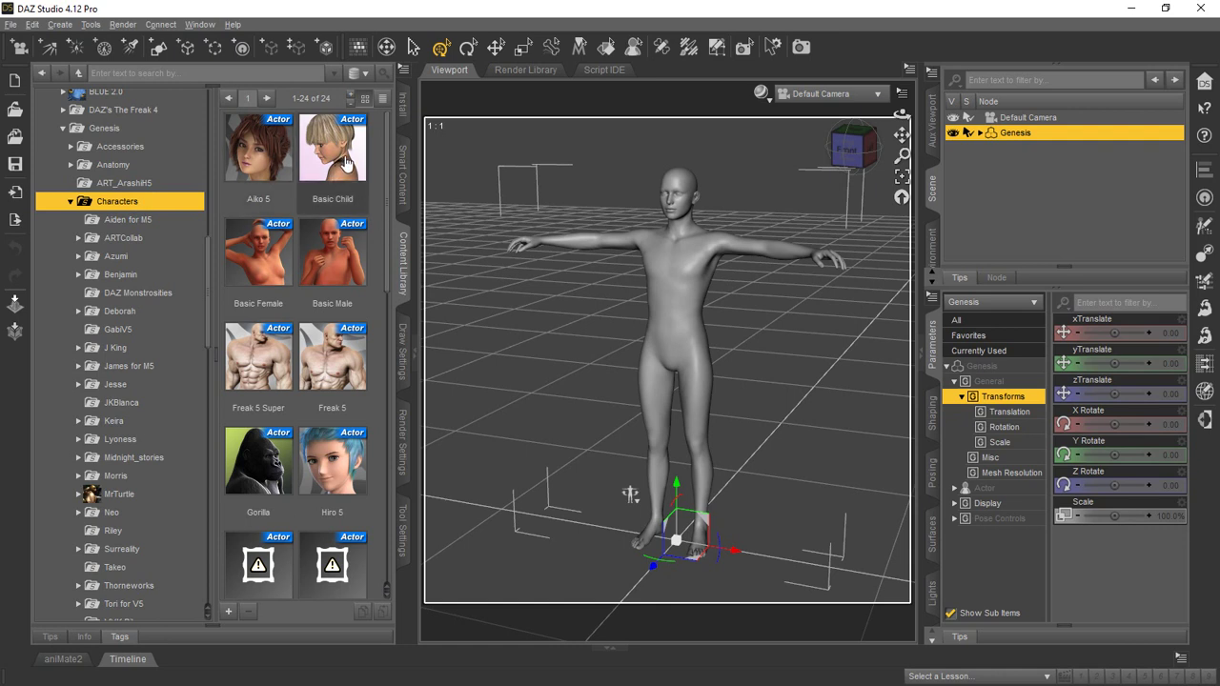
left_click(270, 270)
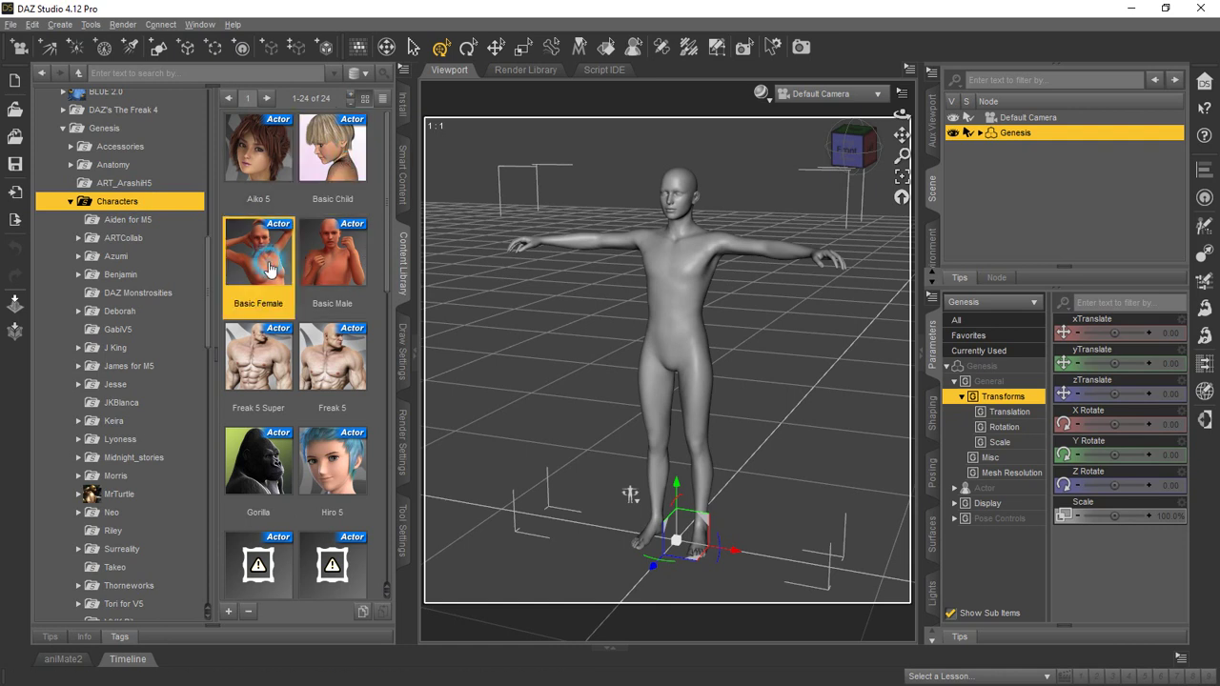
left_click(350, 263)
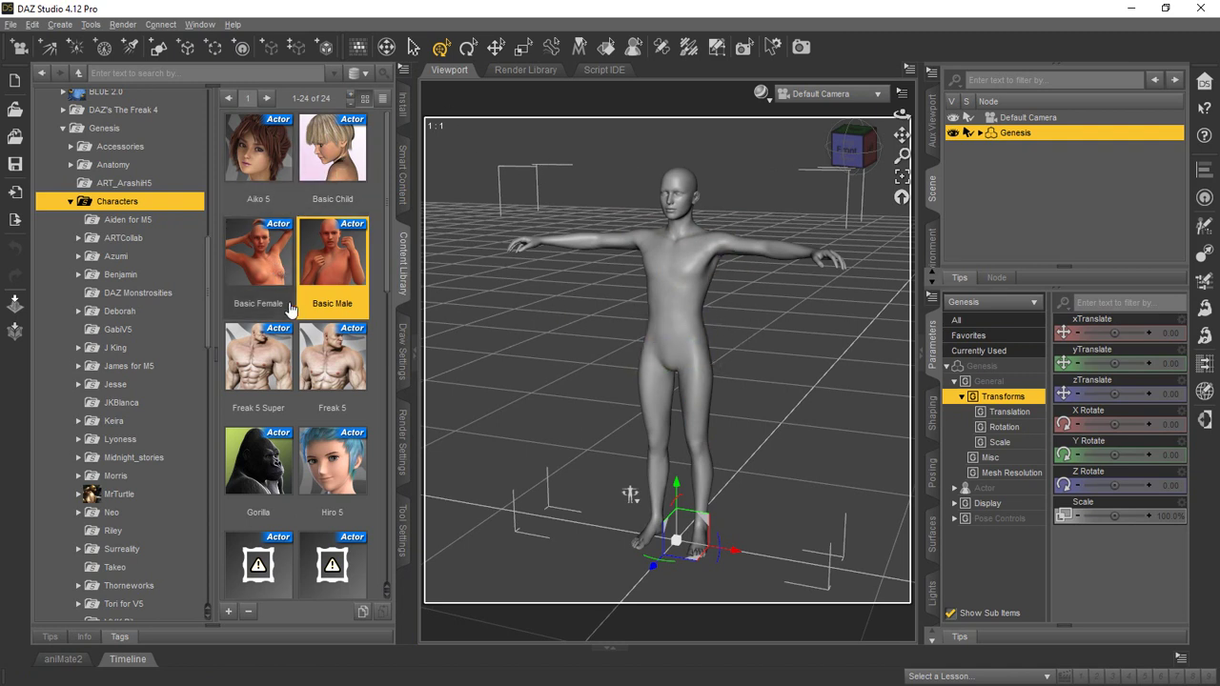
scroll(289, 321, "down", 3)
scroll(289, 320, "up", 3)
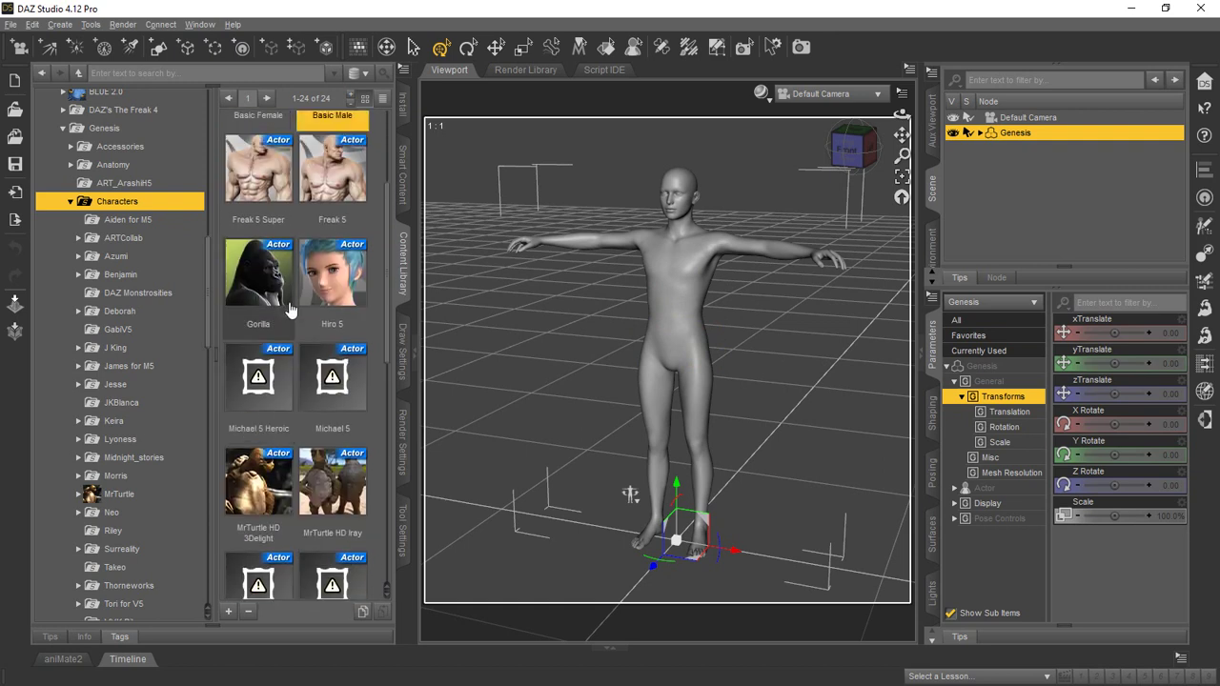
Collapse Characters and browse the Aircraft Spidi, BasicFemale, BasicChild and BasicMale pose sets.
left_click(72, 203)
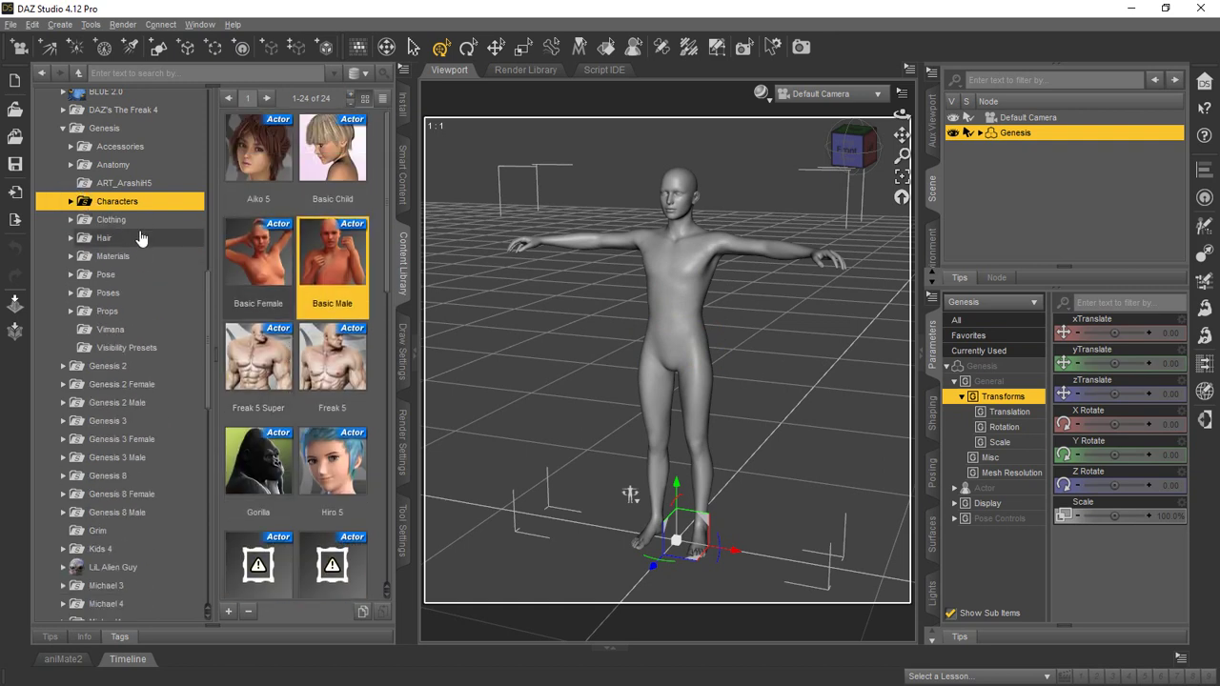
left_click(80, 296)
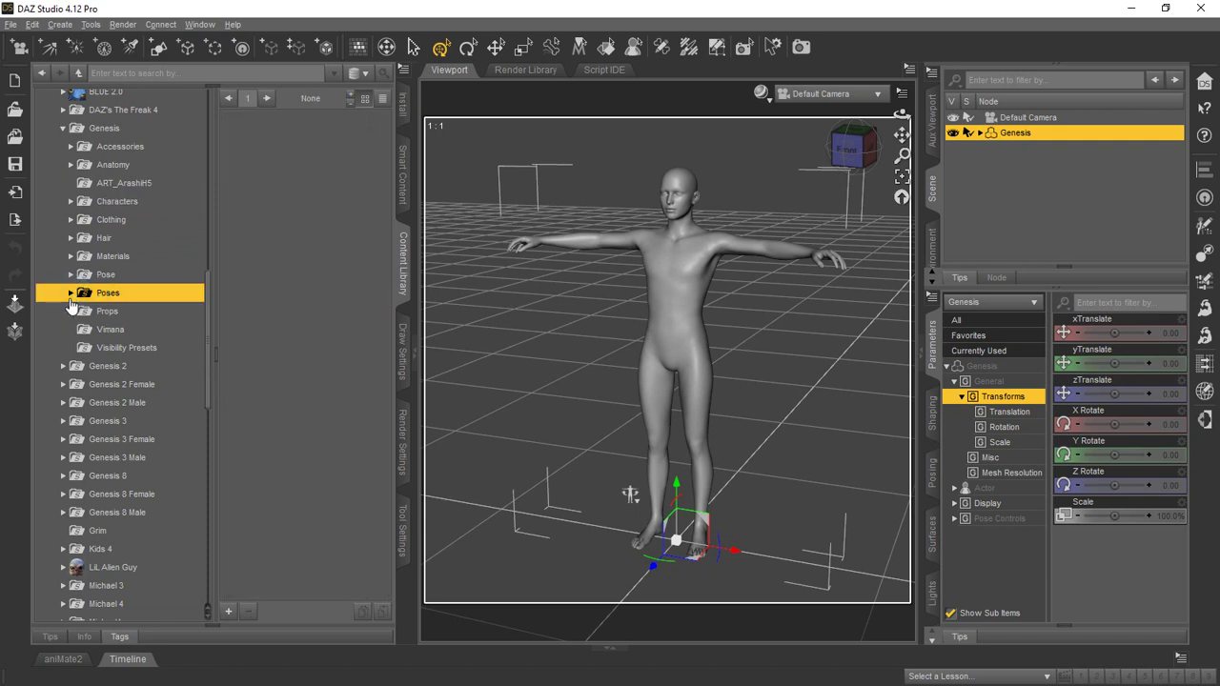
left_click(70, 297)
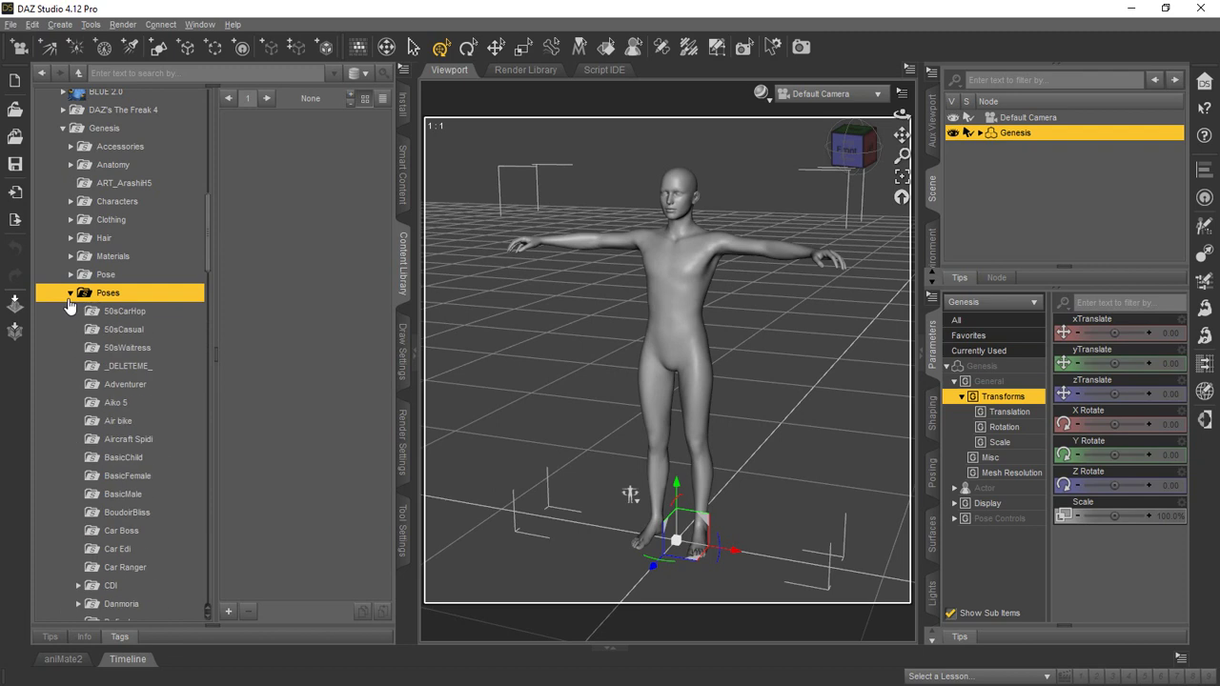
left_click(105, 440)
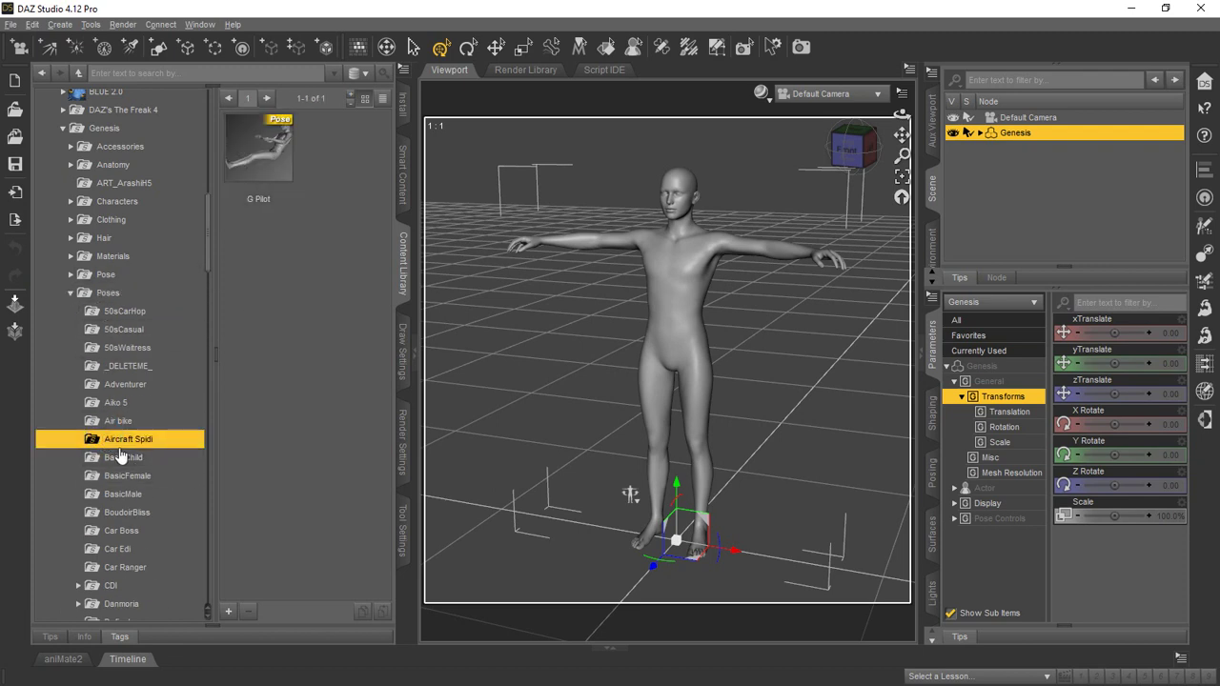
left_click(123, 482)
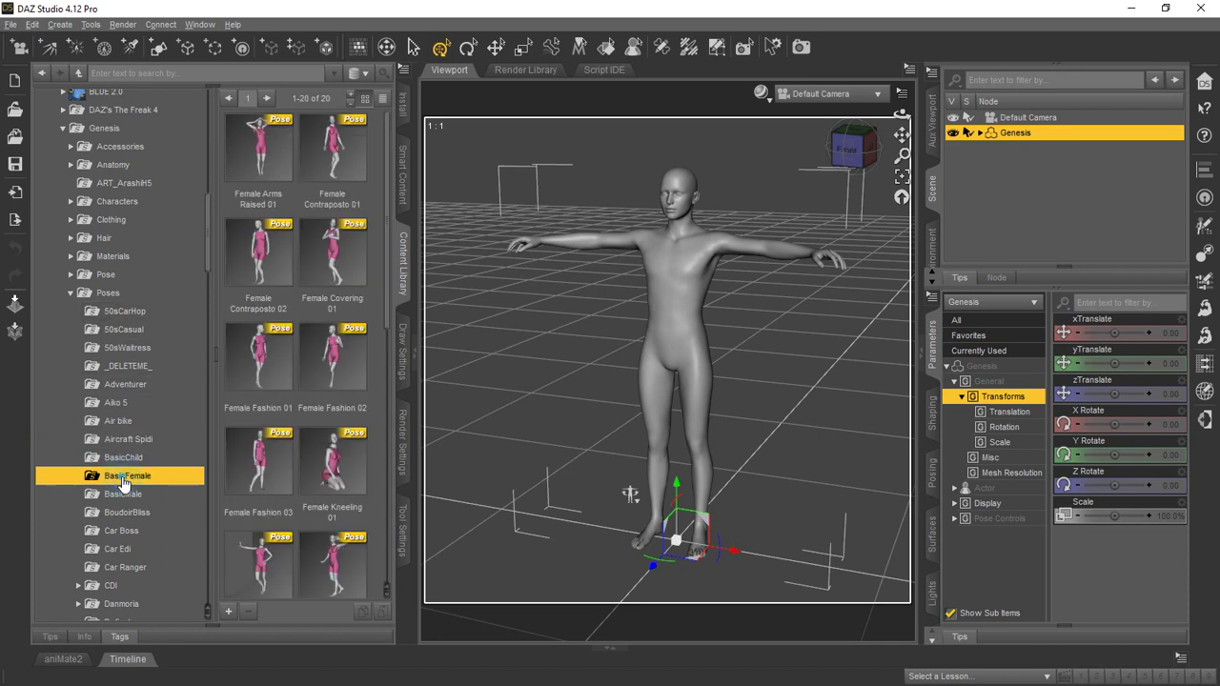
left_click(126, 461)
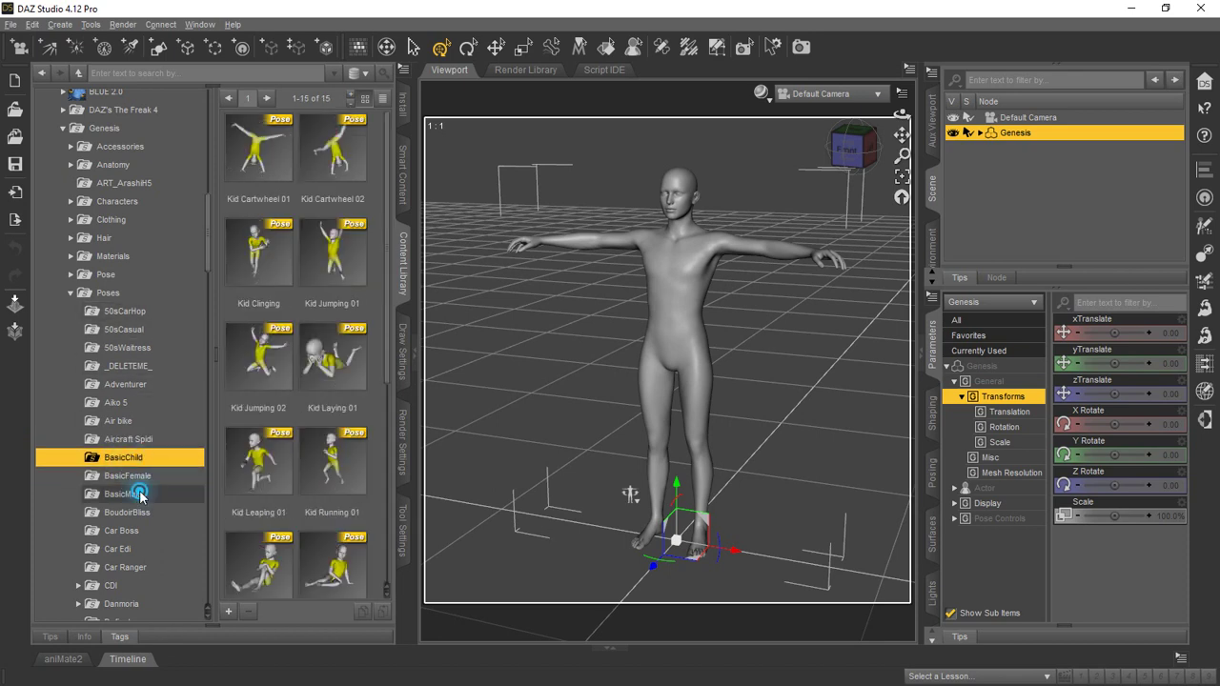
left_click(139, 495)
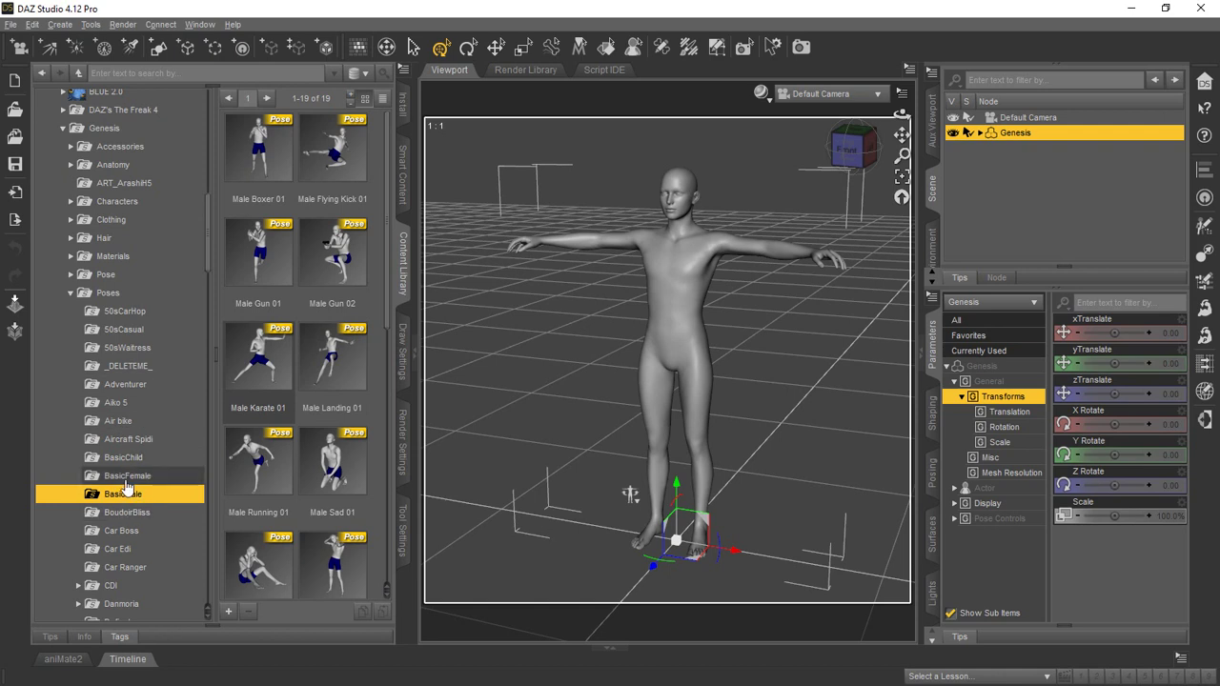
Collapse Poses and the Genesis folder, showing the Genesis actor and test-pose.
left_click(70, 293)
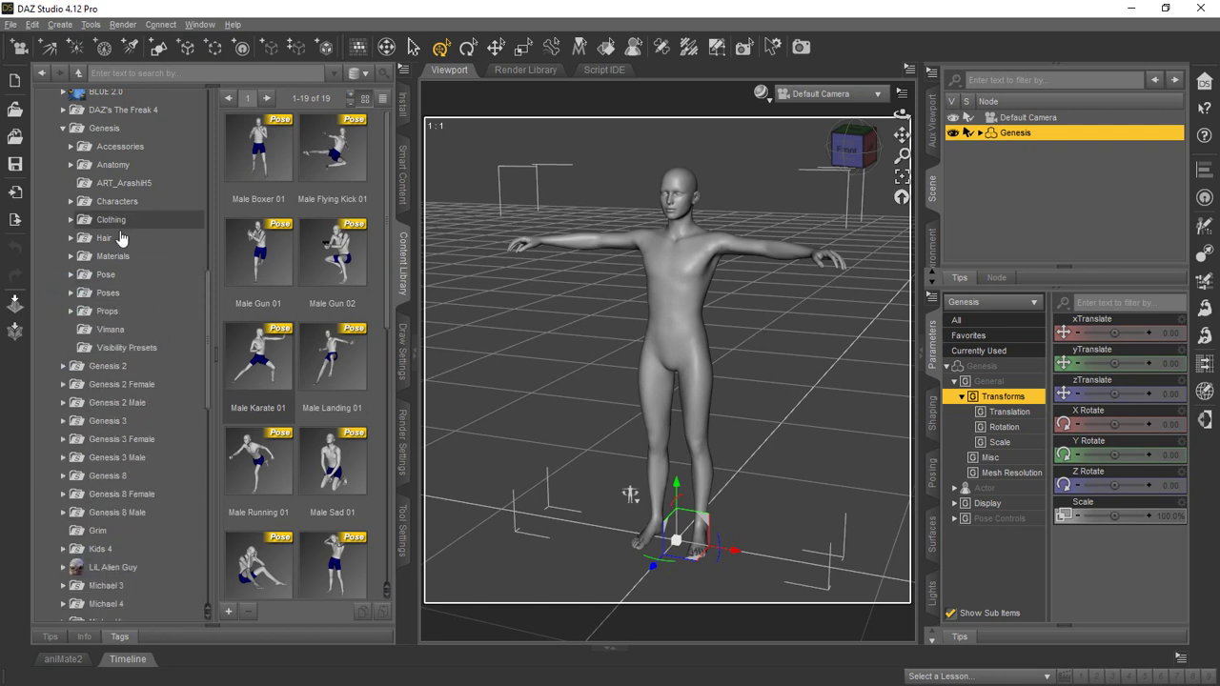
left_click(73, 129)
left_click(64, 131)
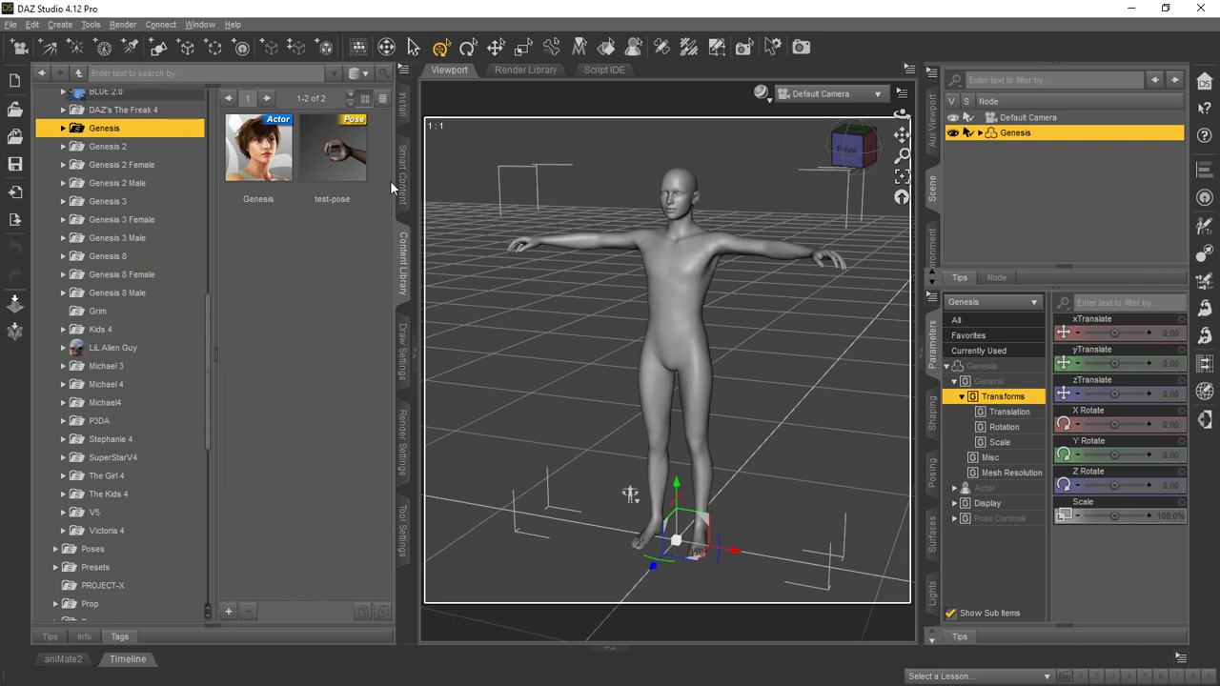
Filter Smart Content Products to Genesis, listing four products like Candace for Stephanie 5.
left_click(520, 149)
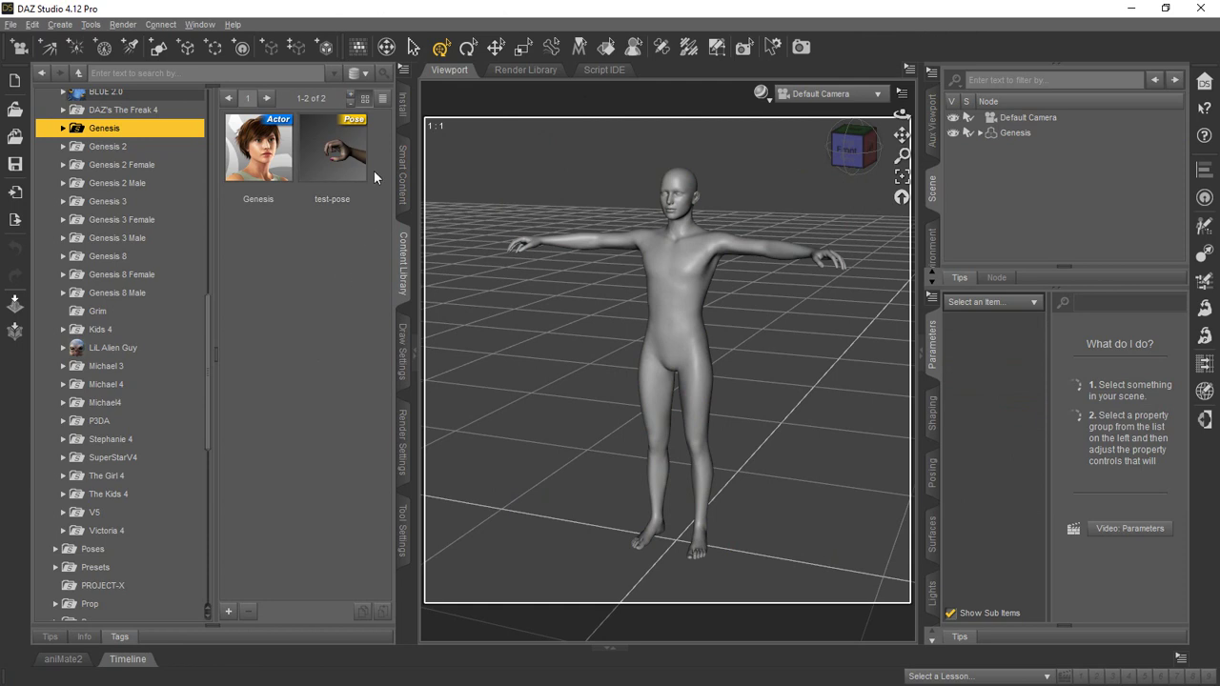
left_click(404, 169)
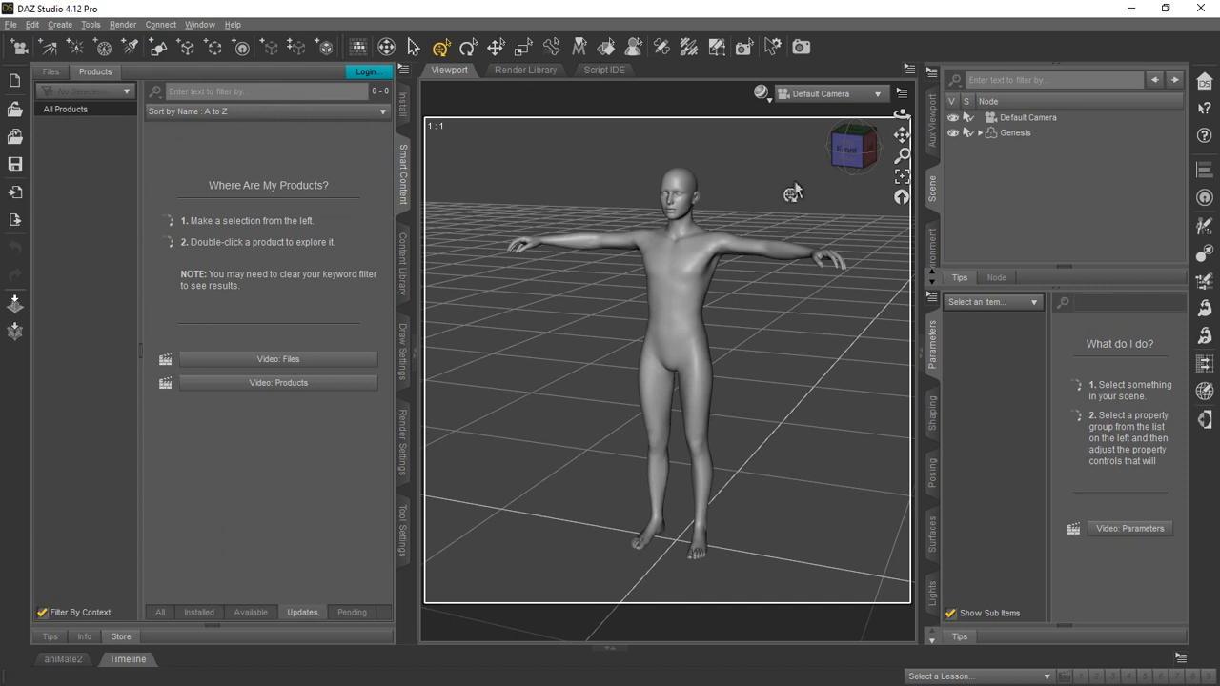
left_click(1021, 132)
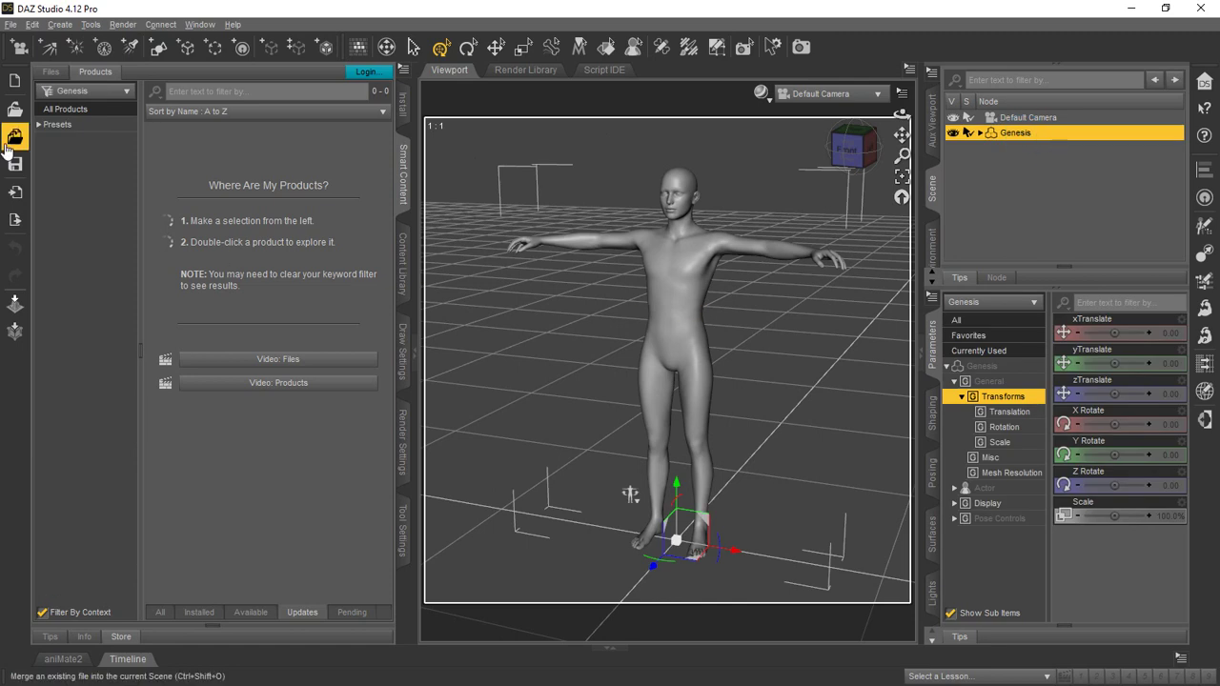
left_click(74, 110)
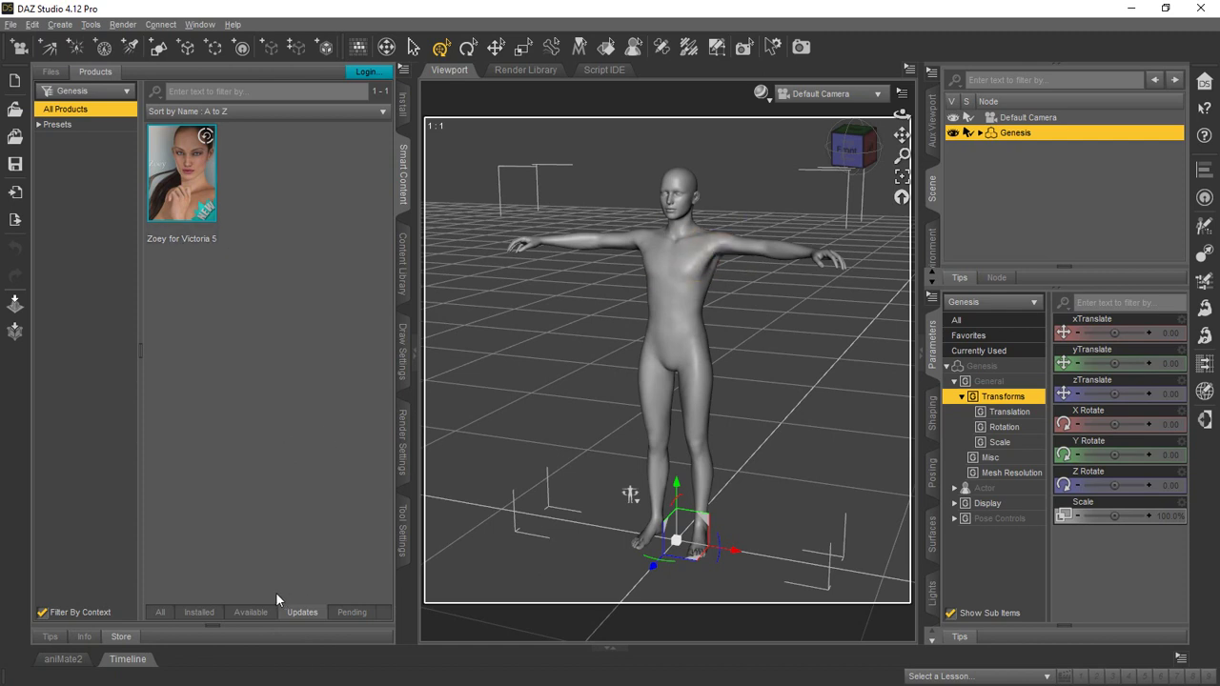
left_click(248, 612)
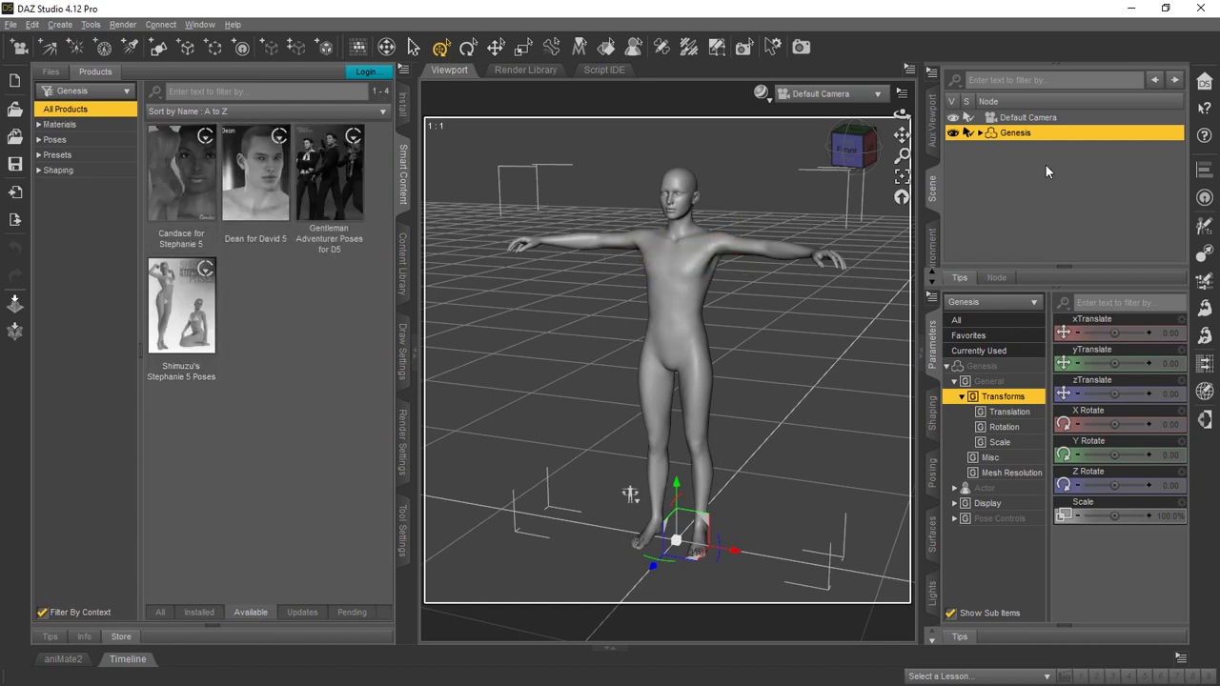
left_click(475, 151)
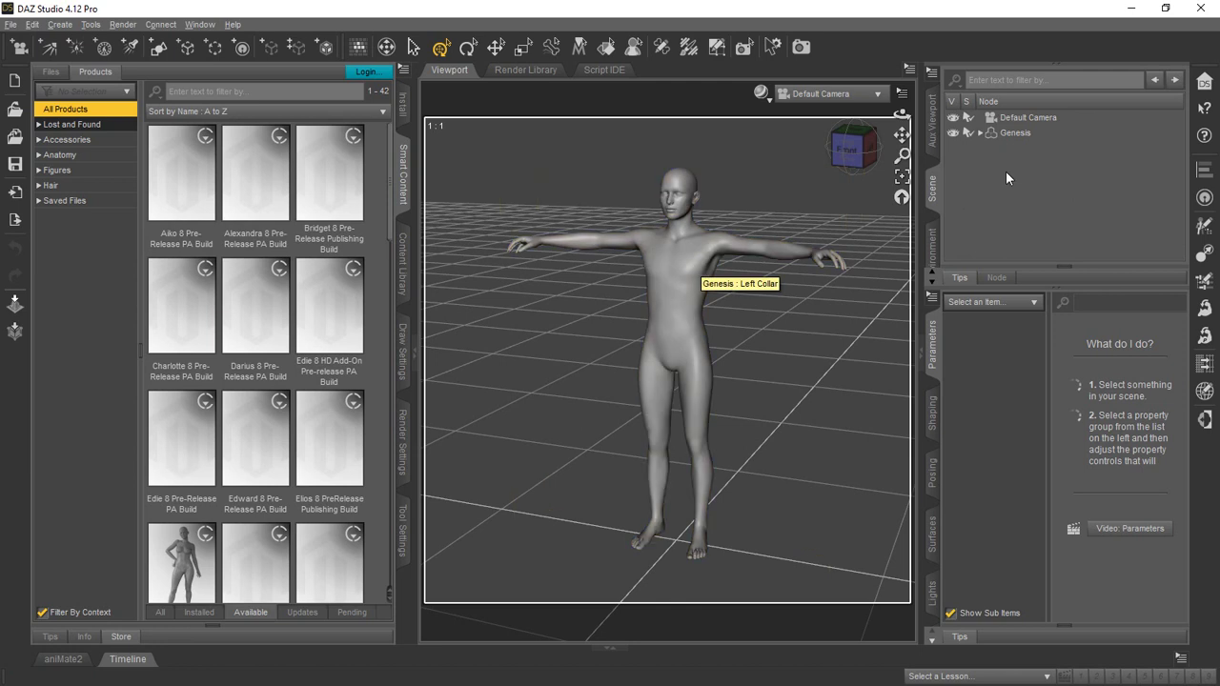
left_click(1018, 136)
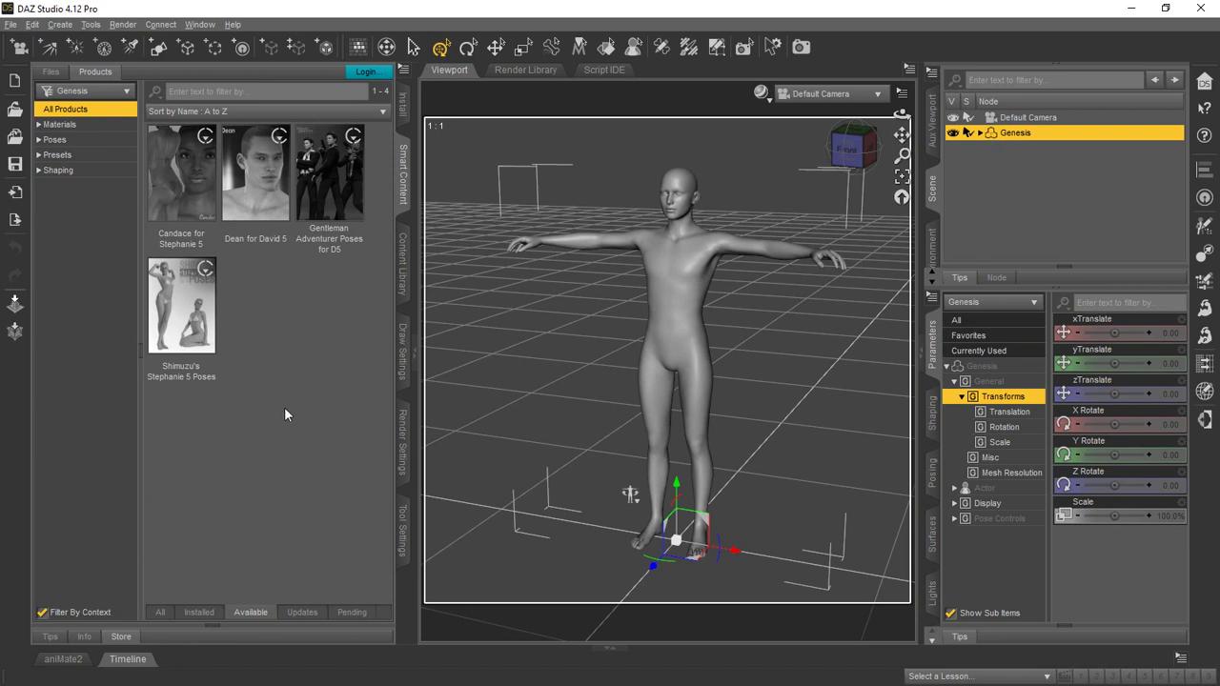
Return to the Content Library's Genesis > Characters and select the Freak 5 and Hiro 5 presets.
left_click(406, 256)
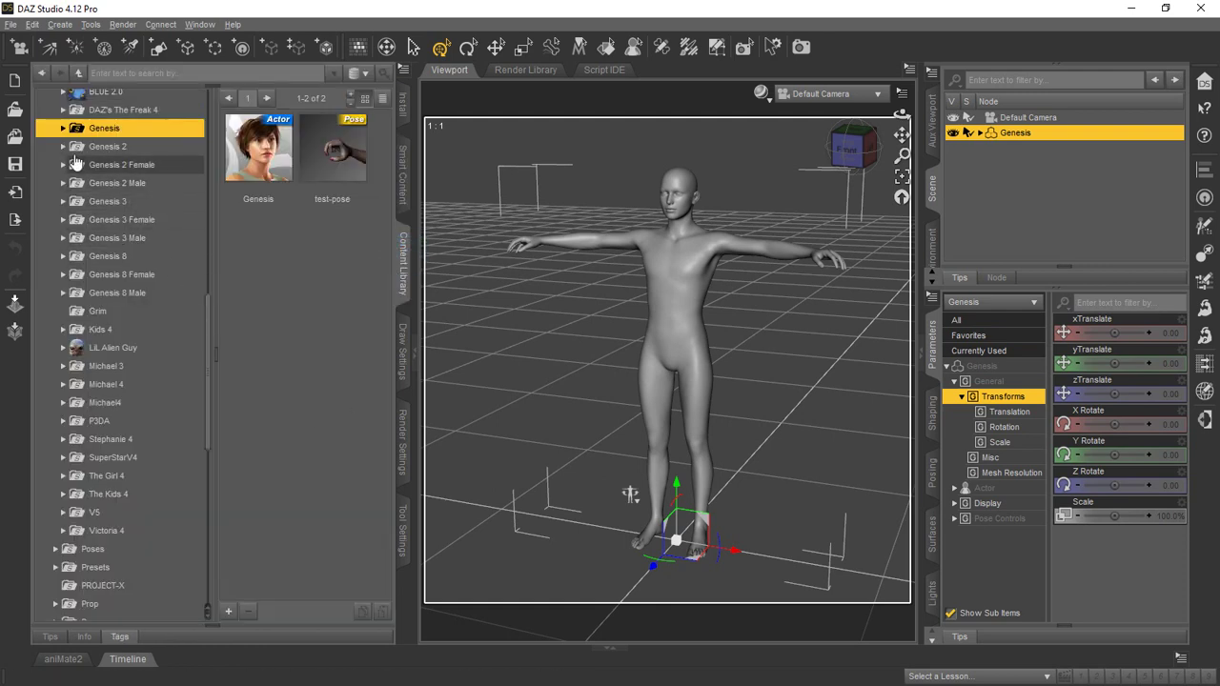
left_click(62, 128)
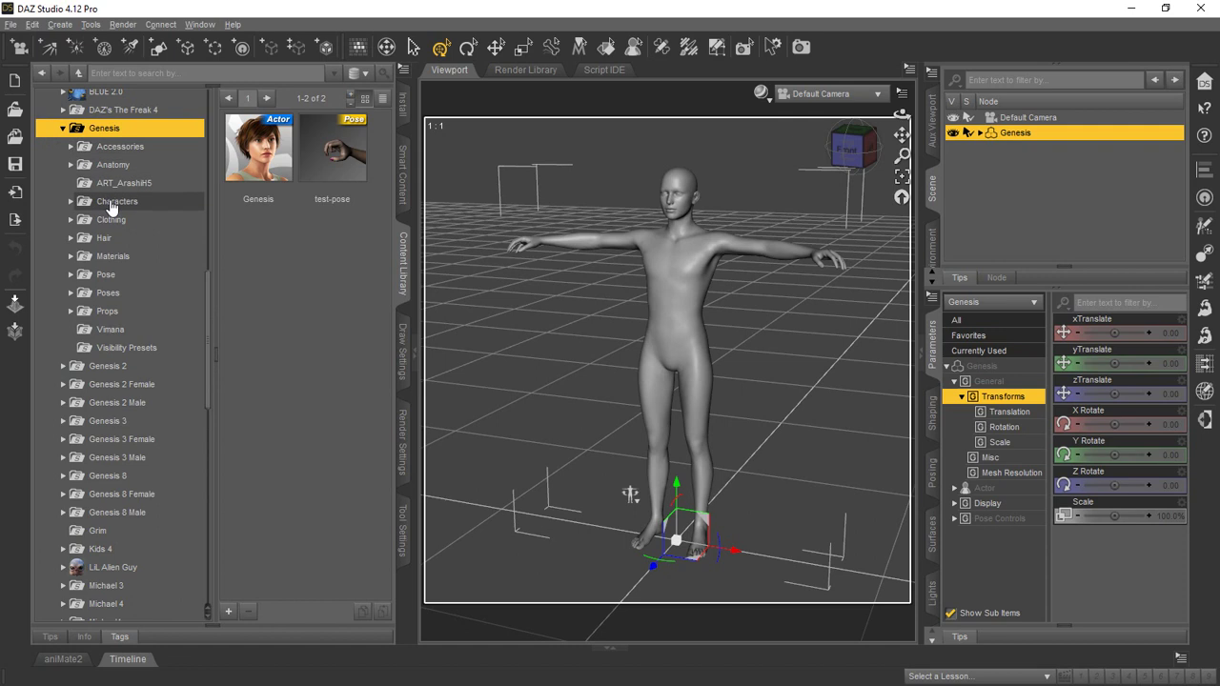
left_click(110, 201)
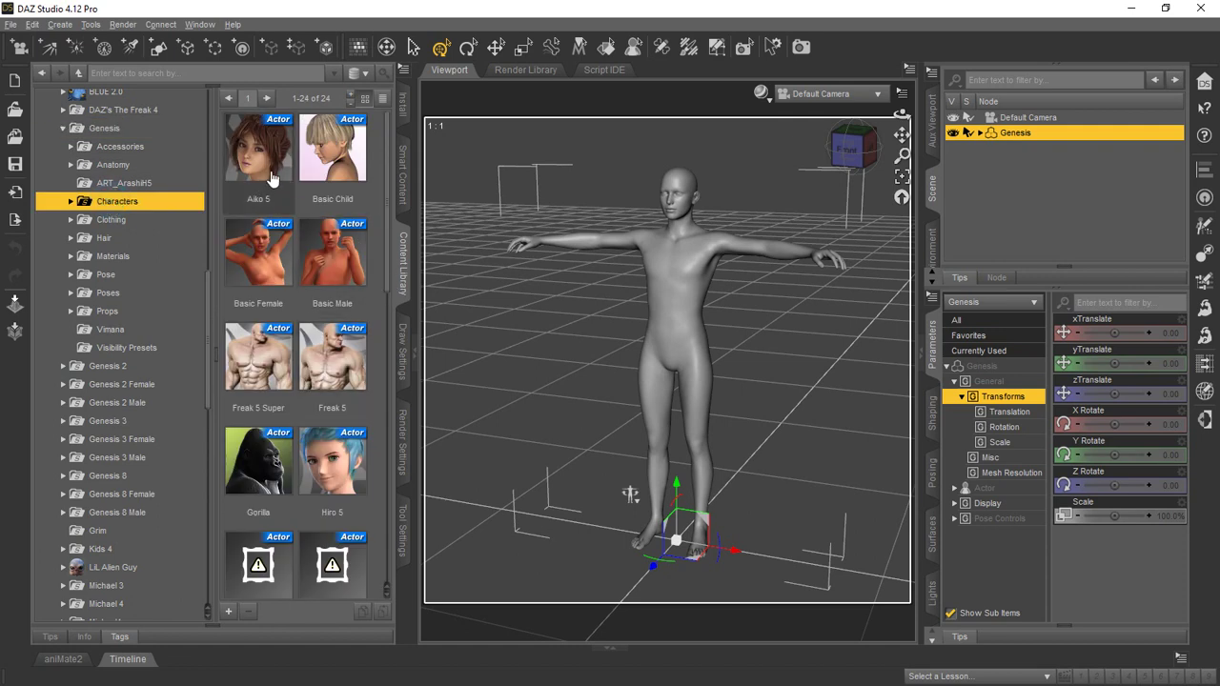
left_click(341, 383)
left_click(349, 444)
scroll(358, 434, "down", 3)
scroll(362, 427, "down", 1)
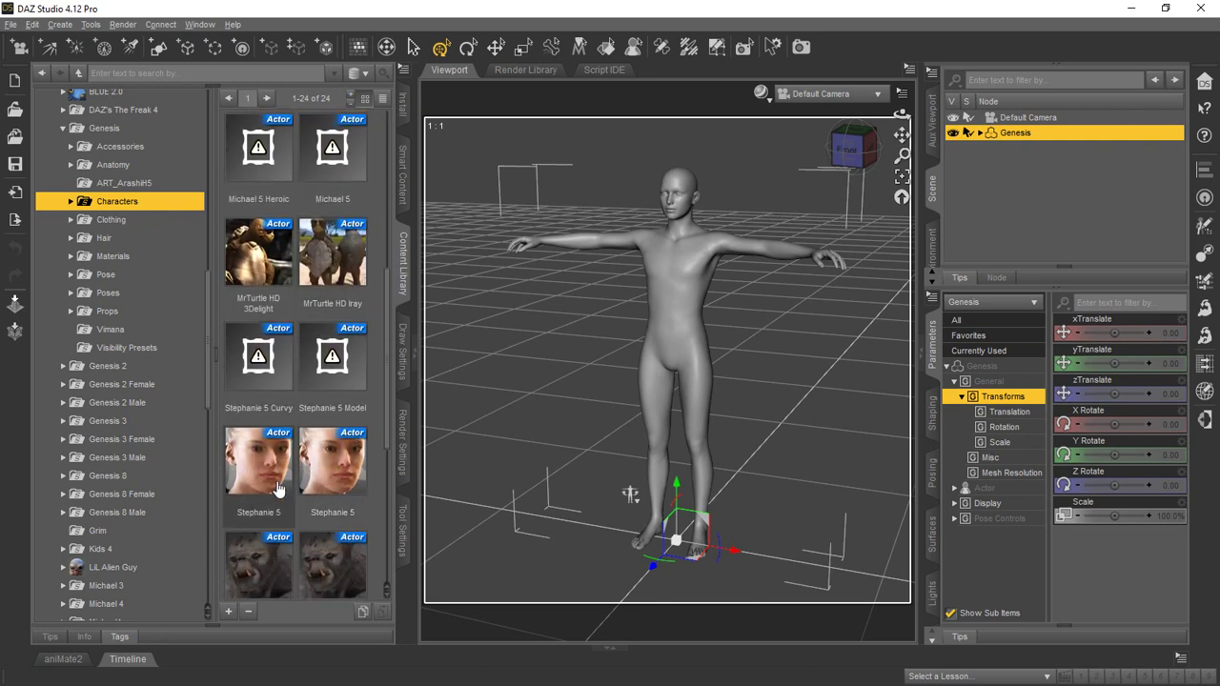
Select Stephanie 5, Victoria 5 Supermodel and Victoria 5, then settle on the Troll preset.
left_click(250, 482)
scroll(286, 457, "down", 1)
scroll(375, 407, "down", 1)
left_click(282, 370)
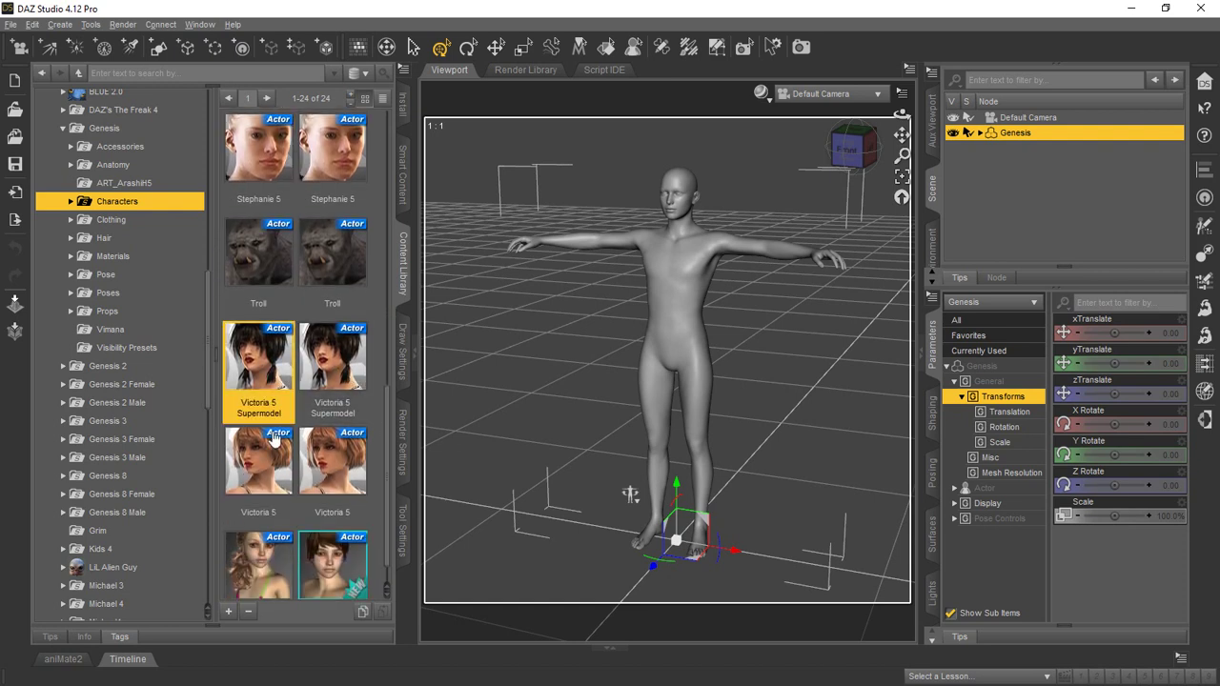
scroll(334, 391, "down", 1)
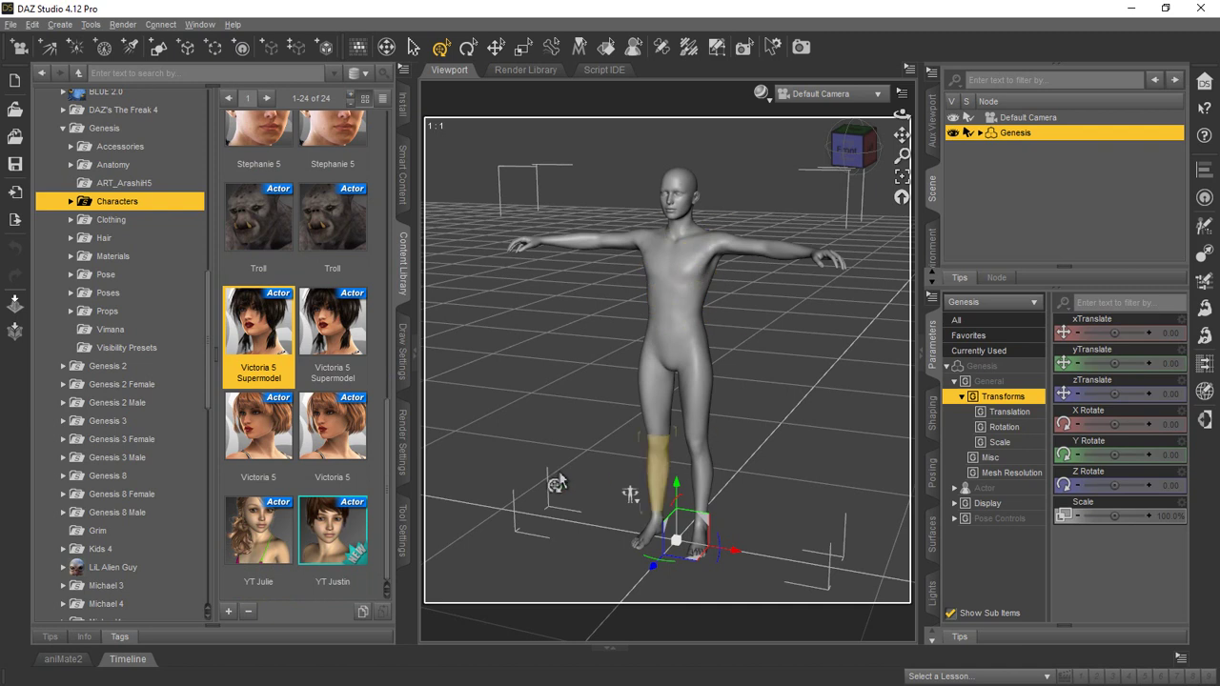
left_click(319, 437)
scroll(334, 381, "up", 4)
scroll(370, 265, "up", 5)
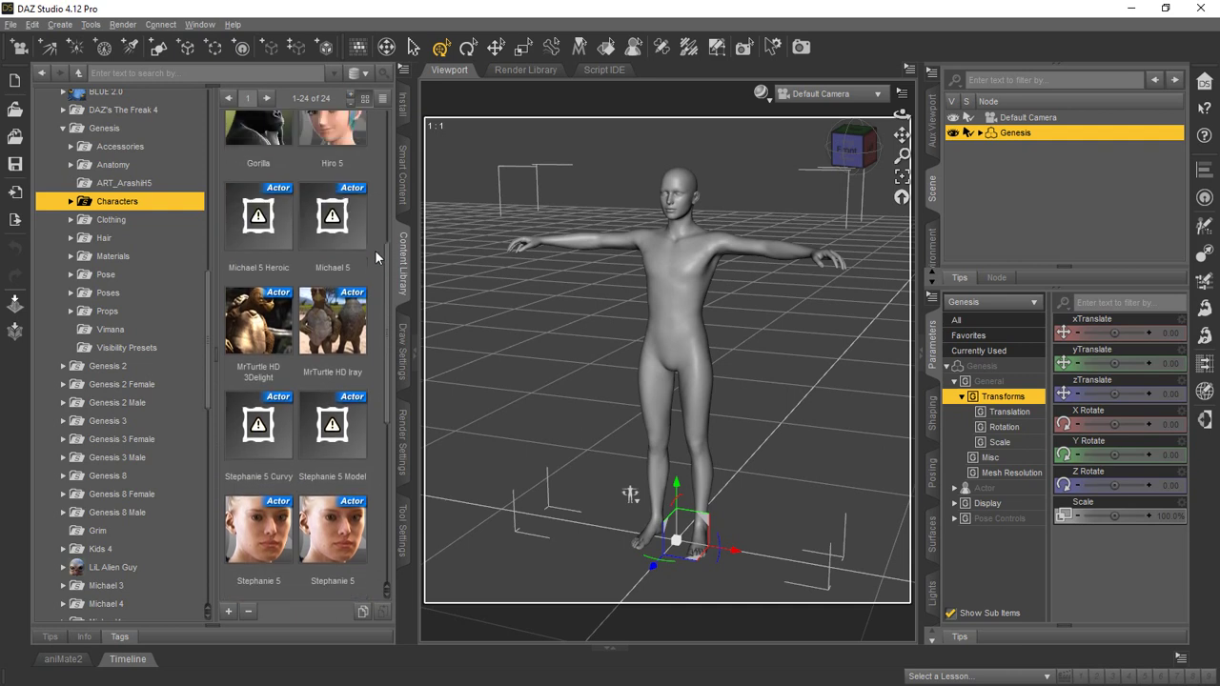
scroll(378, 243, "up", 2)
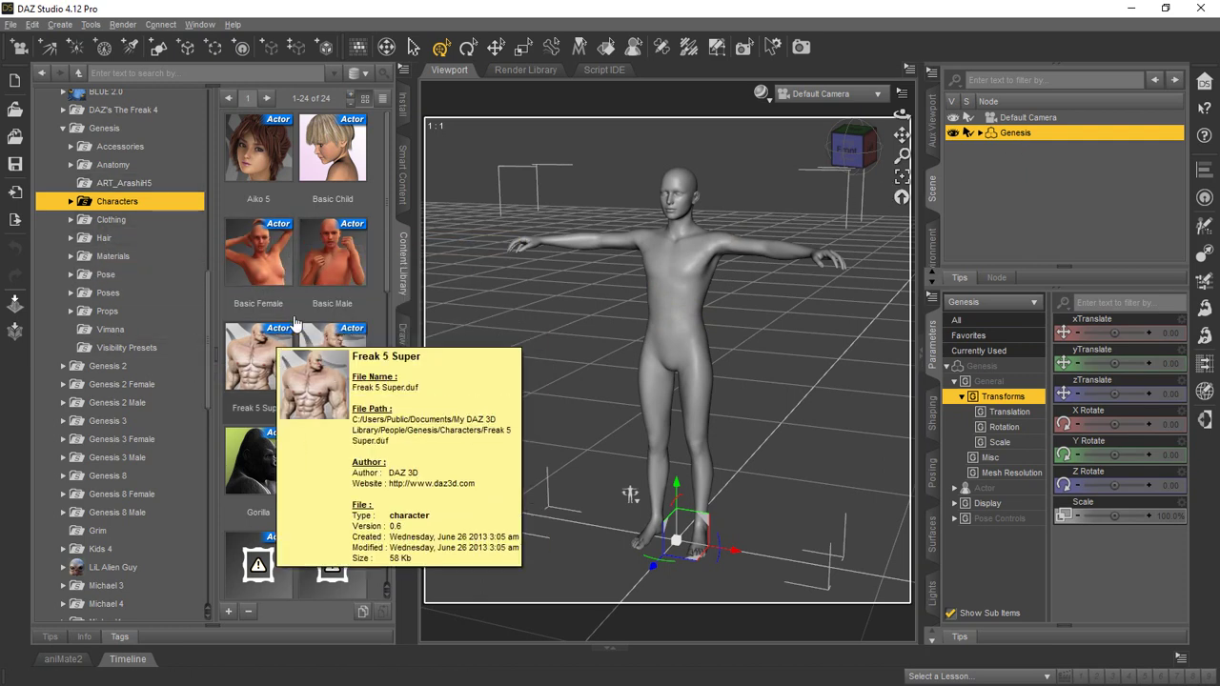
scroll(310, 314, "down", 3)
scroll(305, 300, "down", 3)
scroll(308, 294, "down", 3)
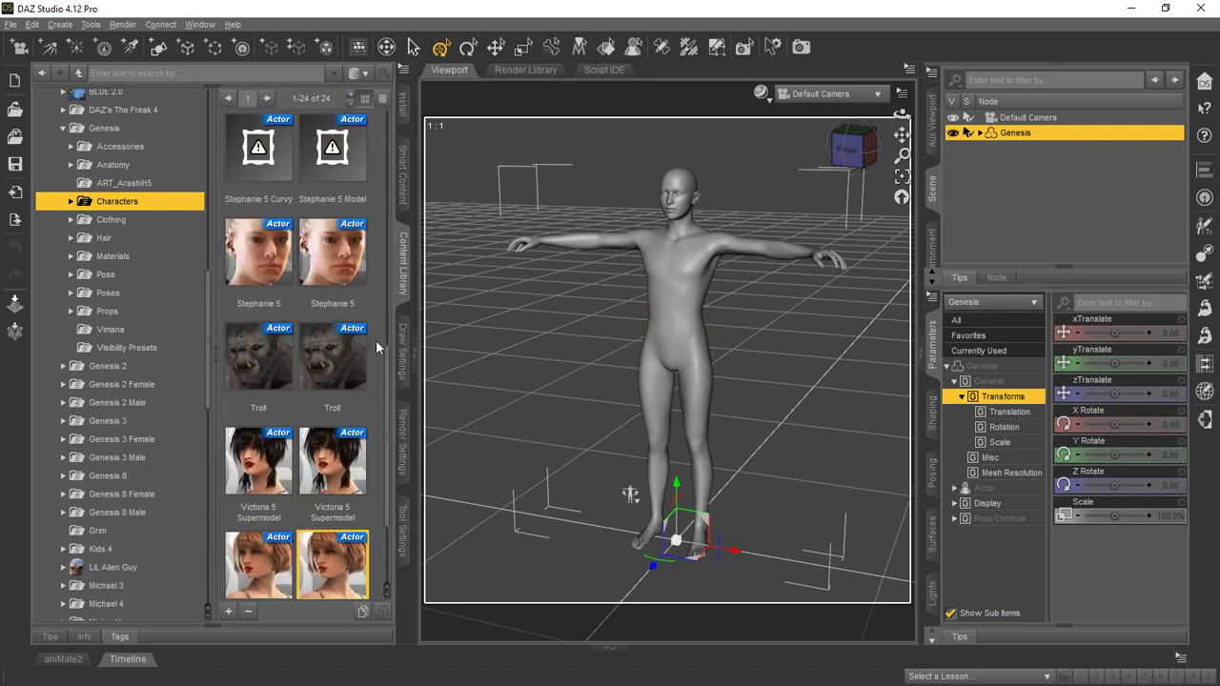
mouse_move(268, 381)
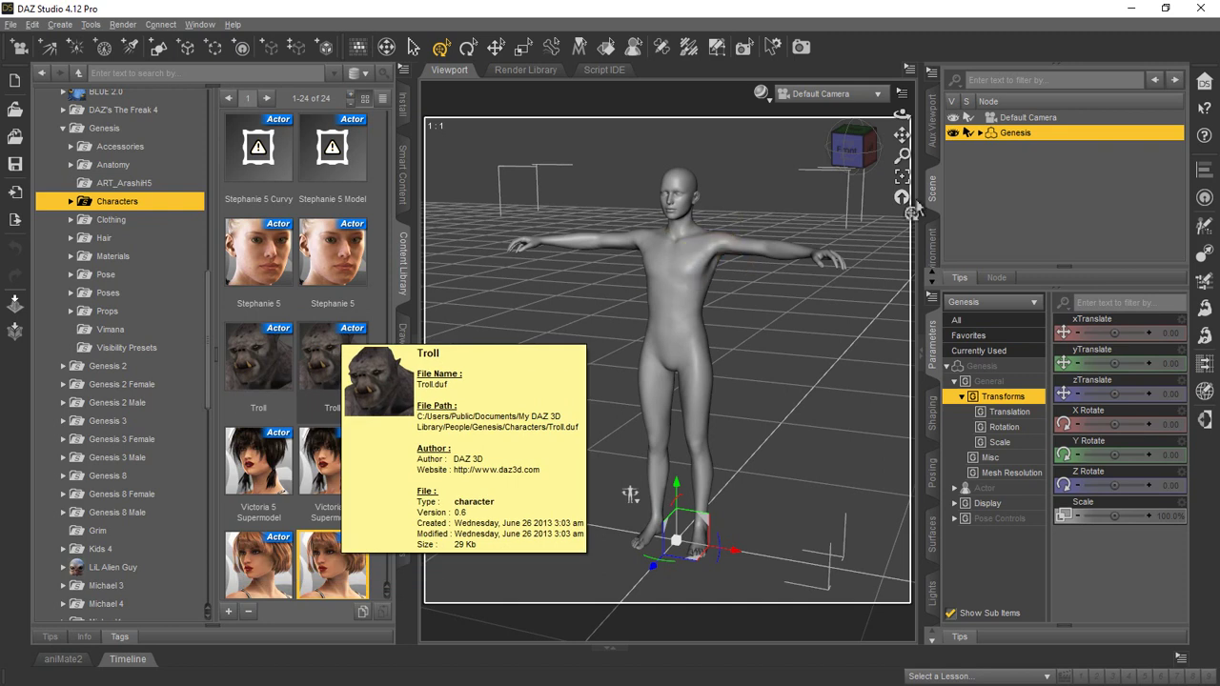
double_click(264, 362)
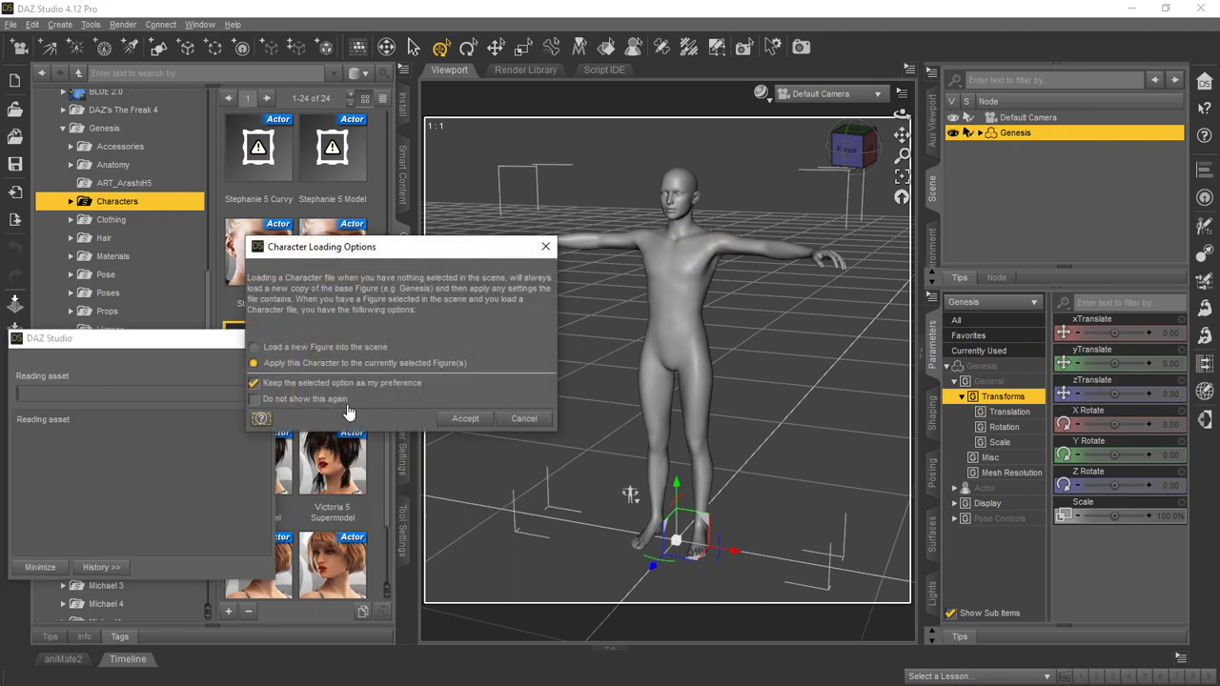
left_click(394, 364)
left_click(286, 347)
left_click(525, 418)
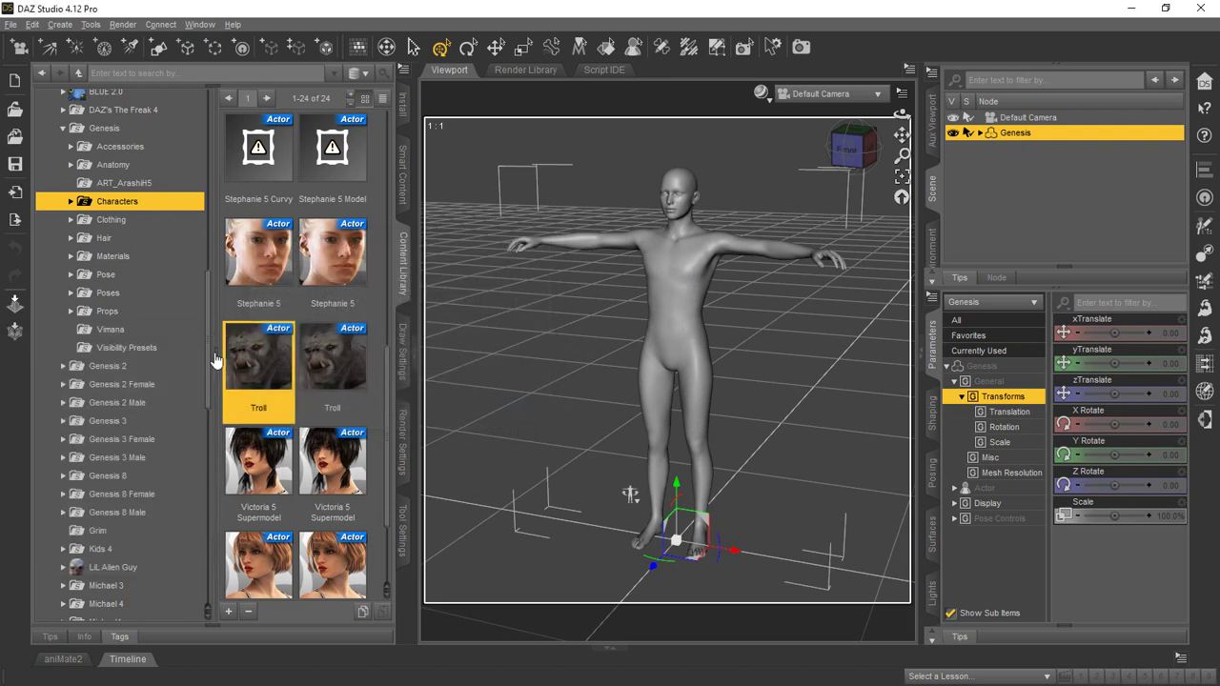
Apply the 50sCHPose01 pose from Poses > 50sCarHop to the Genesis figure.
left_click(114, 296)
left_click(70, 293)
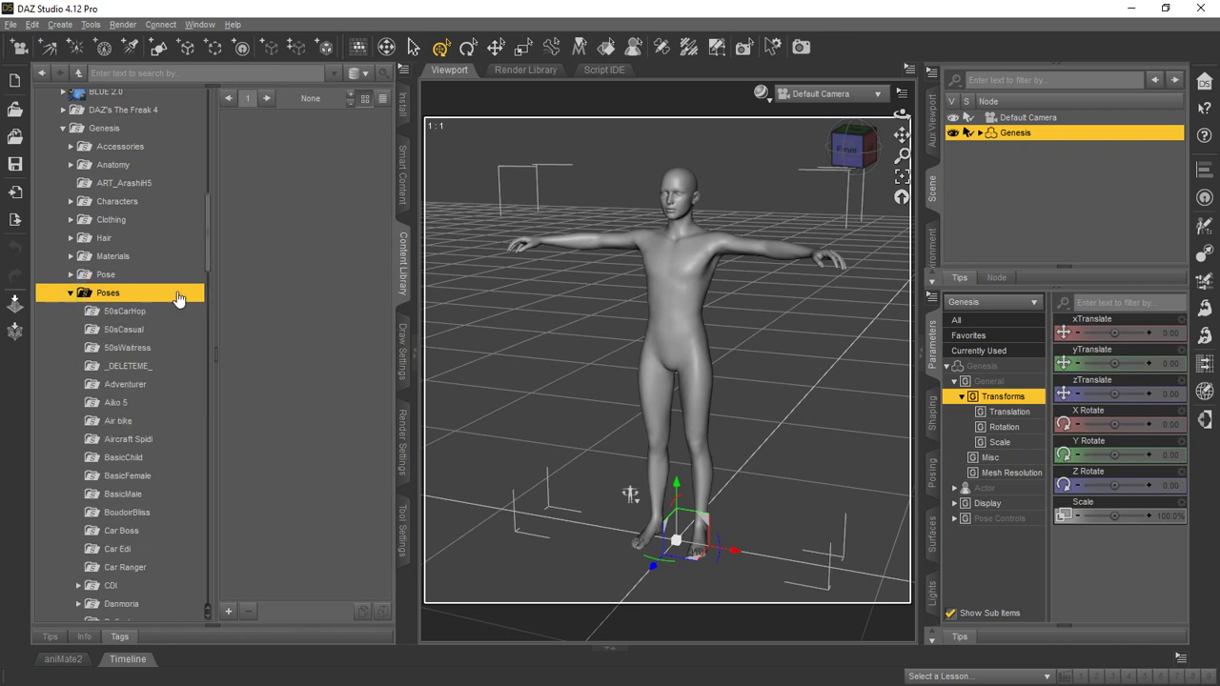
left_click(172, 312)
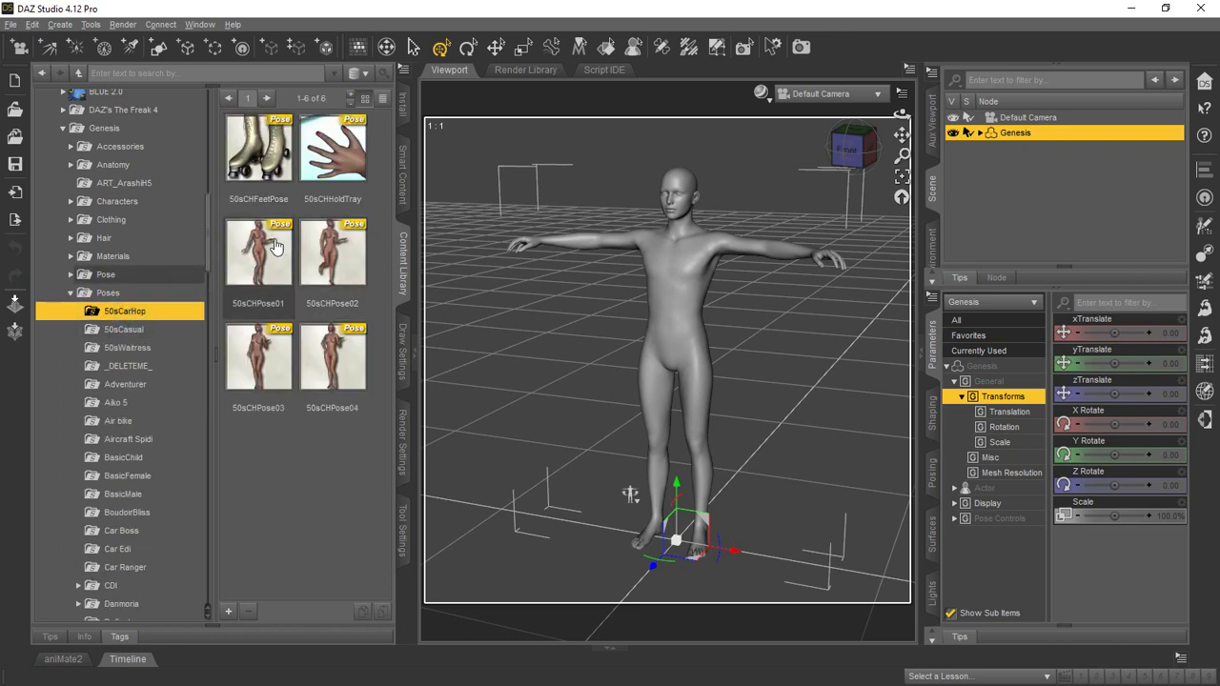
double_click(274, 251)
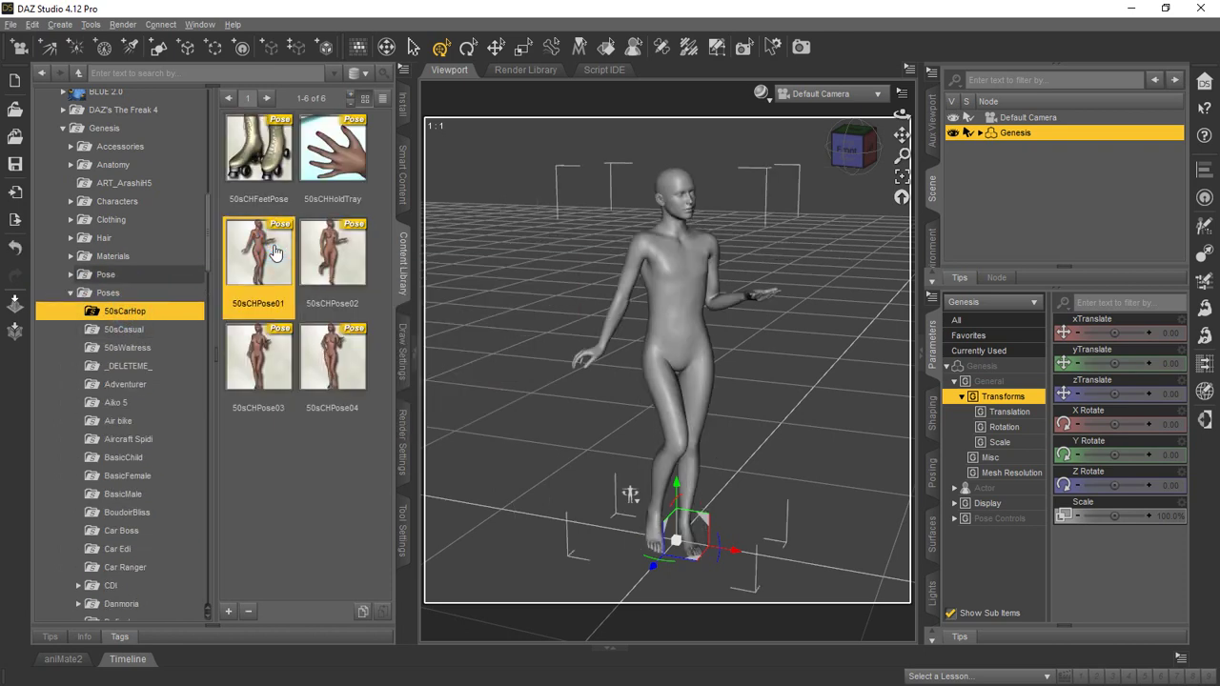
Collapse Poses and expand Genesis > Characters to list the character presets.
left_click(69, 293)
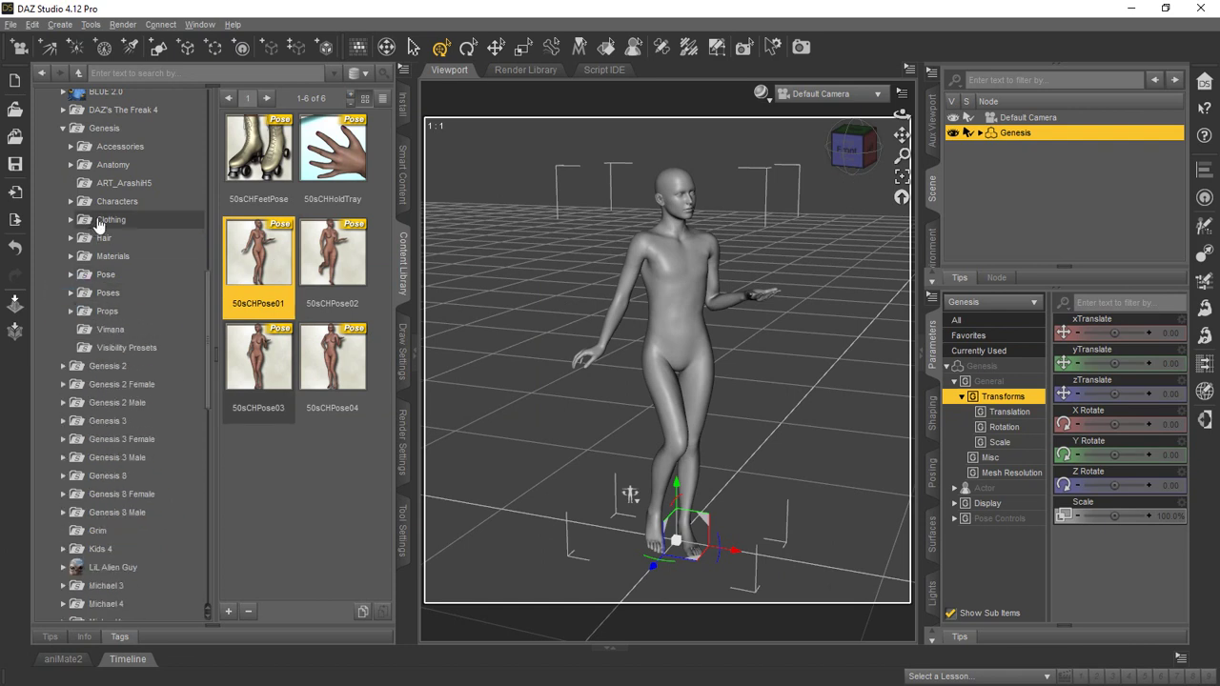
left_click(71, 201)
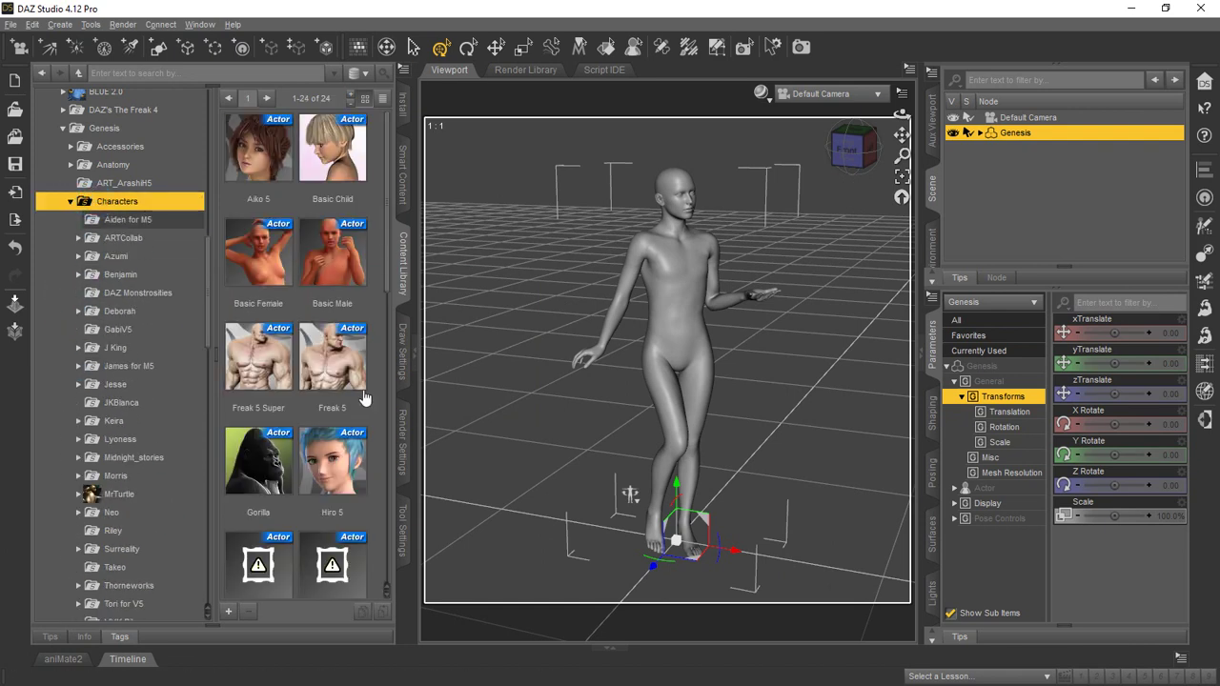
scroll(324, 381, "down", 5)
scroll(349, 414, "down", 2)
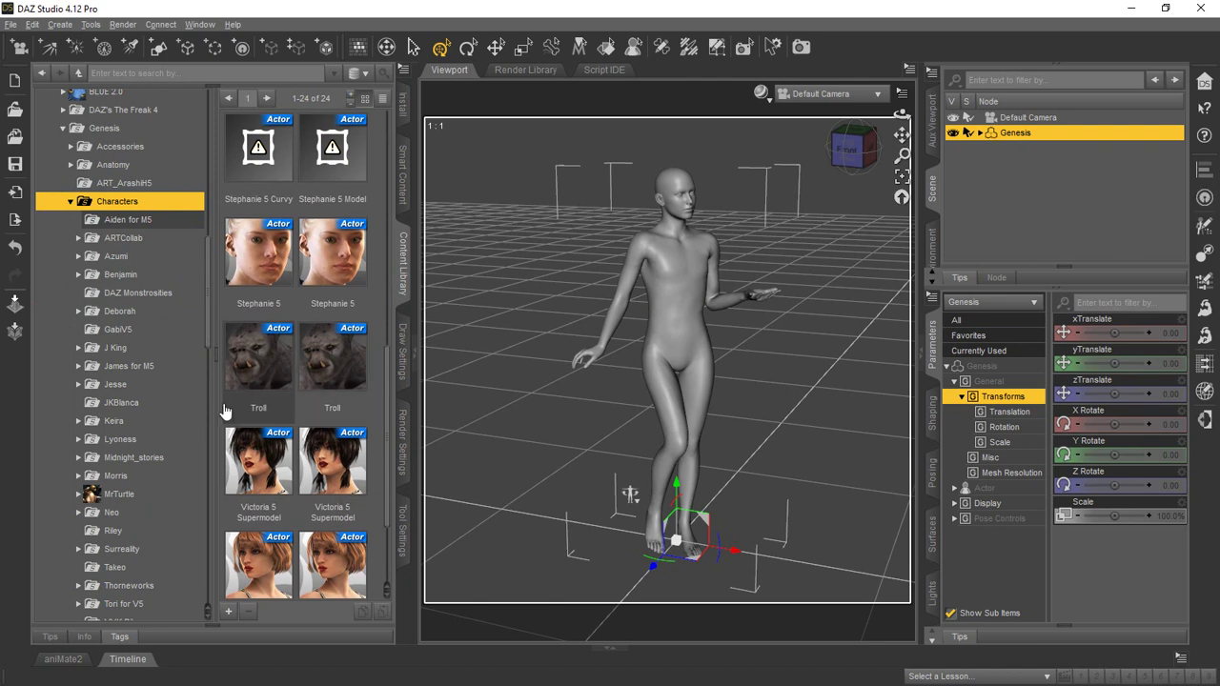
Apply the Troll character to the selected carhop-posed Genesis figure, then view it from a more level angle.
double_click(250, 360)
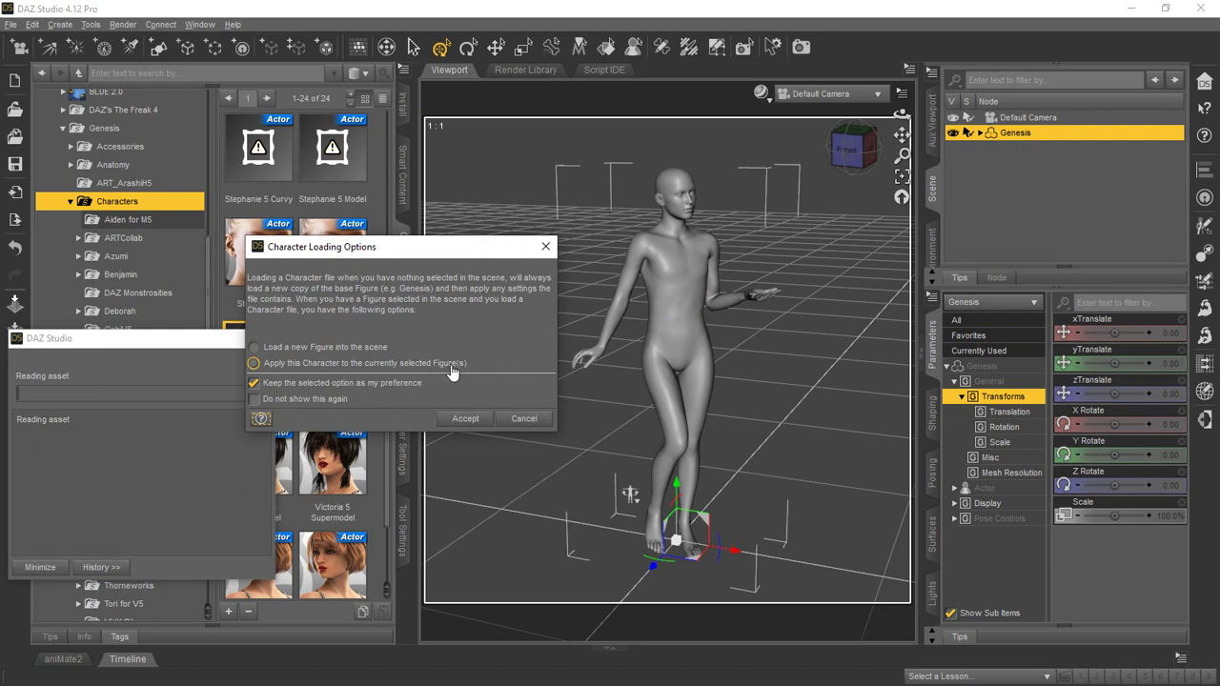
left_click(463, 419)
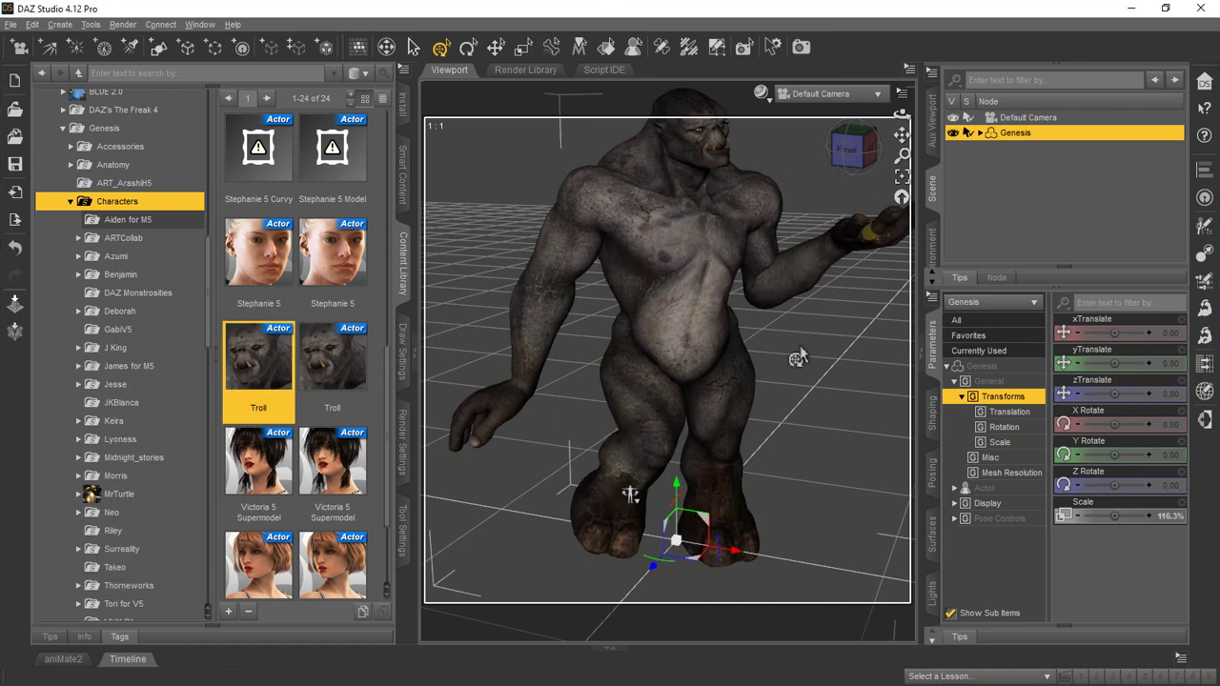
scroll(799, 370, "down", 3)
scroll(848, 345, "down", 2)
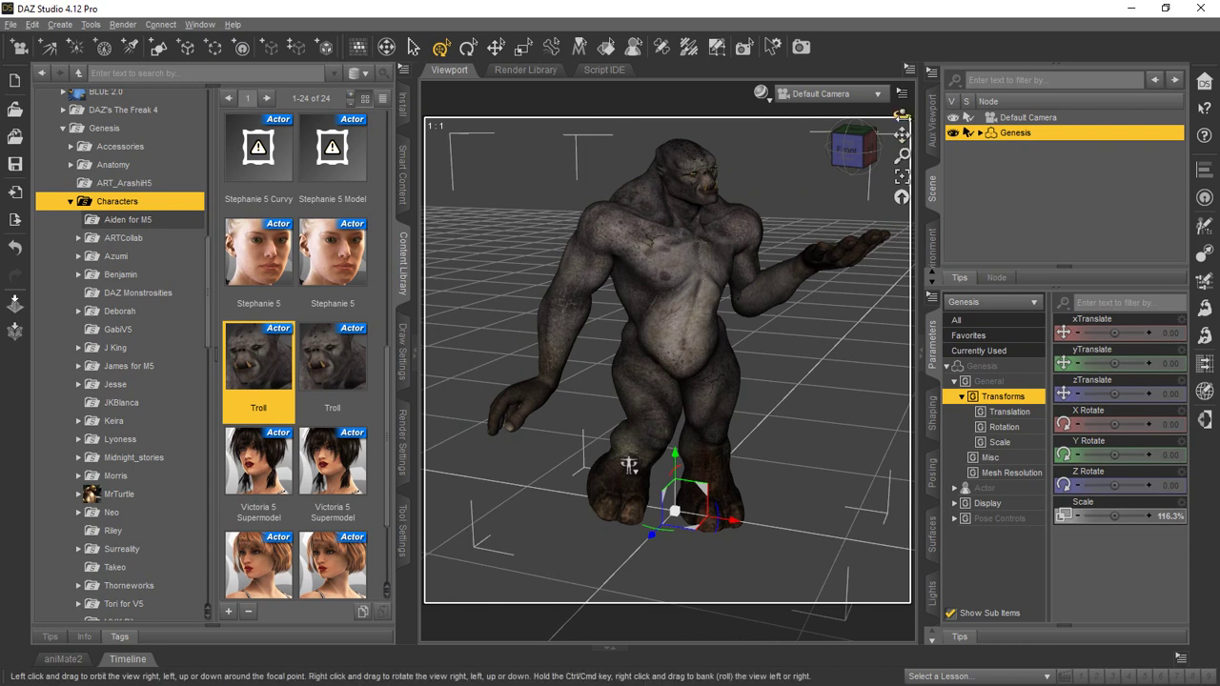
left_click_drag(900, 114, 890, 381)
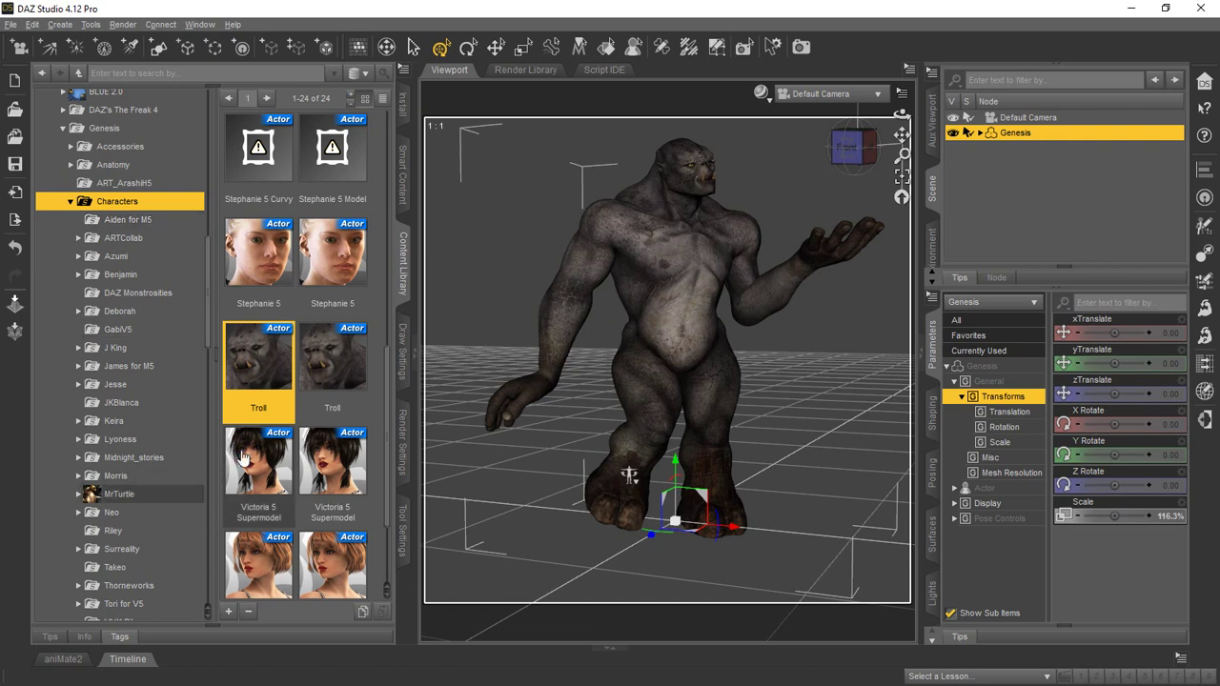
mouse_move(310, 405)
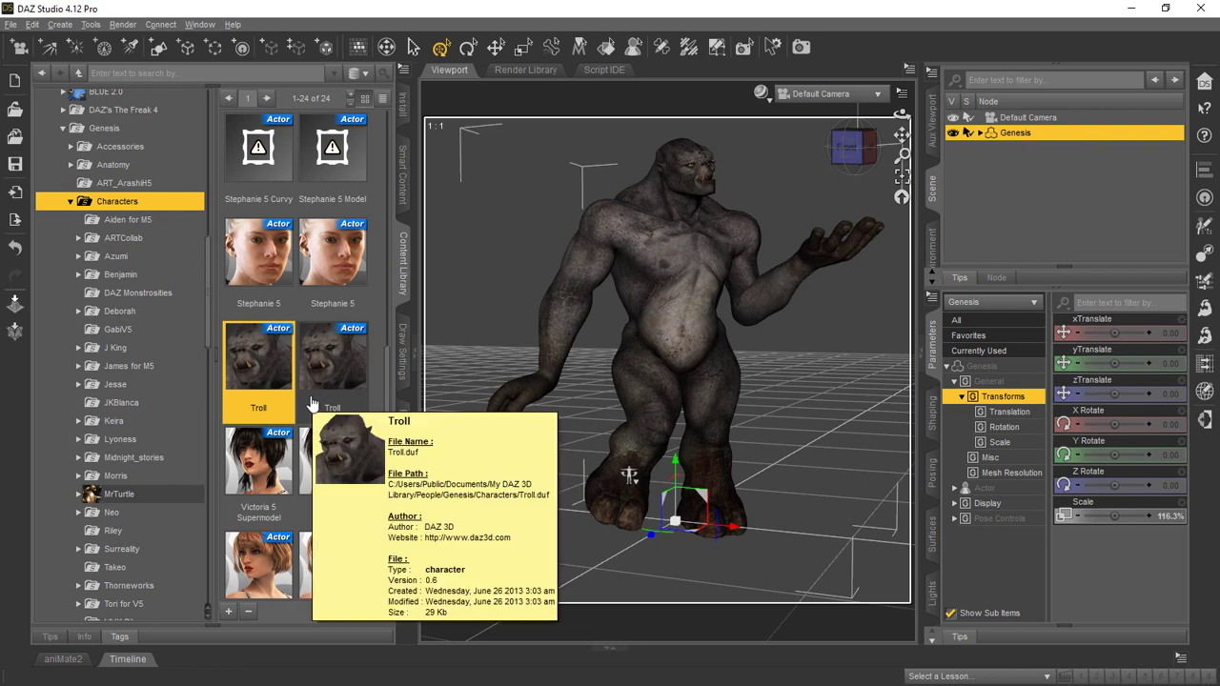